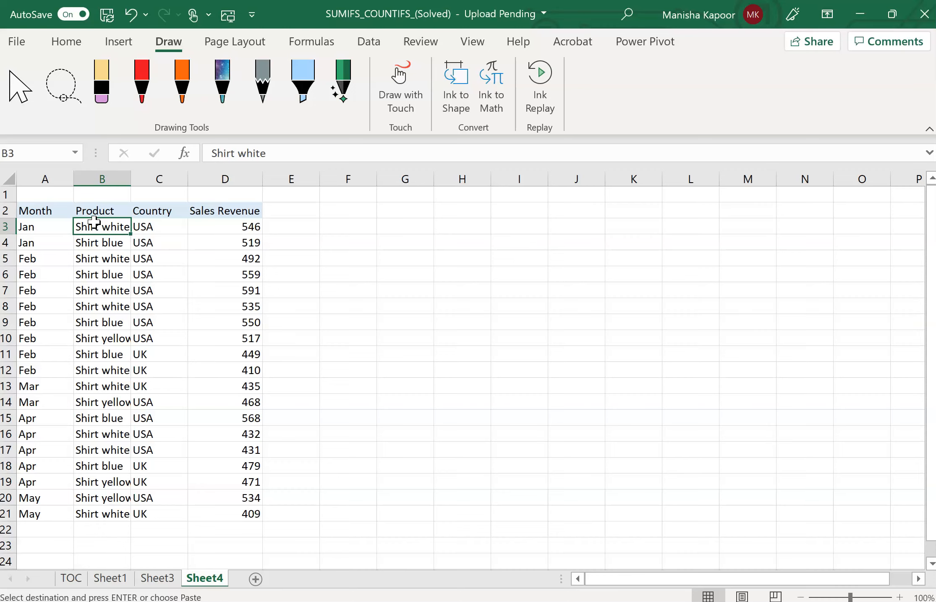
Switch to Sheet3 and clear the pending copy selection around the sales table
left_click(147, 581)
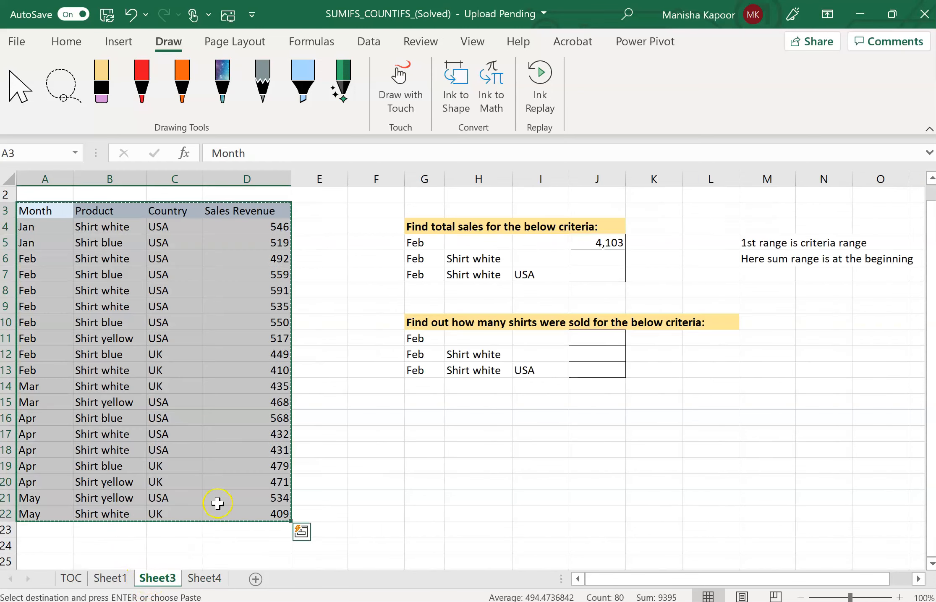
double_click(353, 339)
left_click(362, 420)
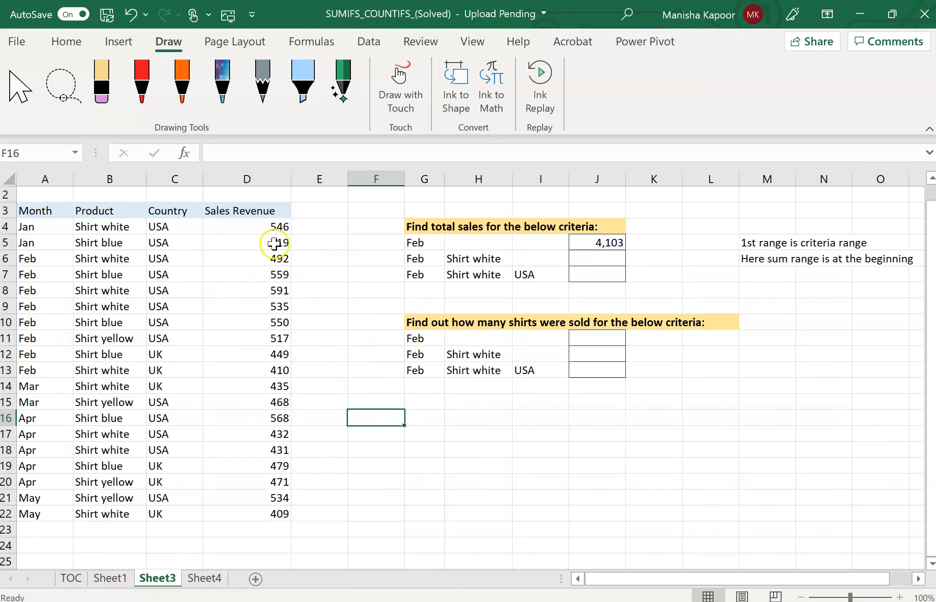
Replace the content of J5 with =SUMIF(A4:A22,G5,D4:D22) to total the sales for Feb
left_click(422, 244)
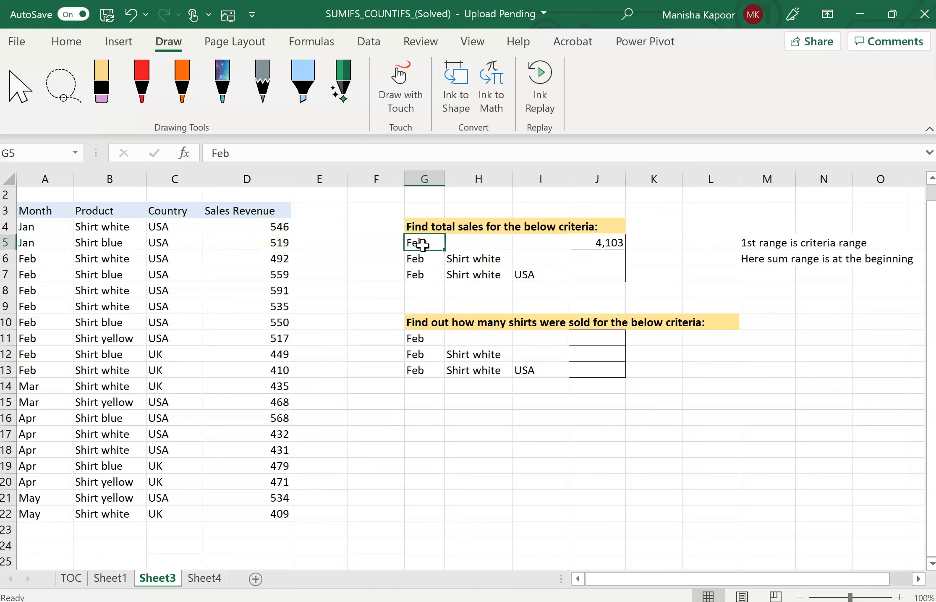
left_click(595, 242)
double_click(594, 243)
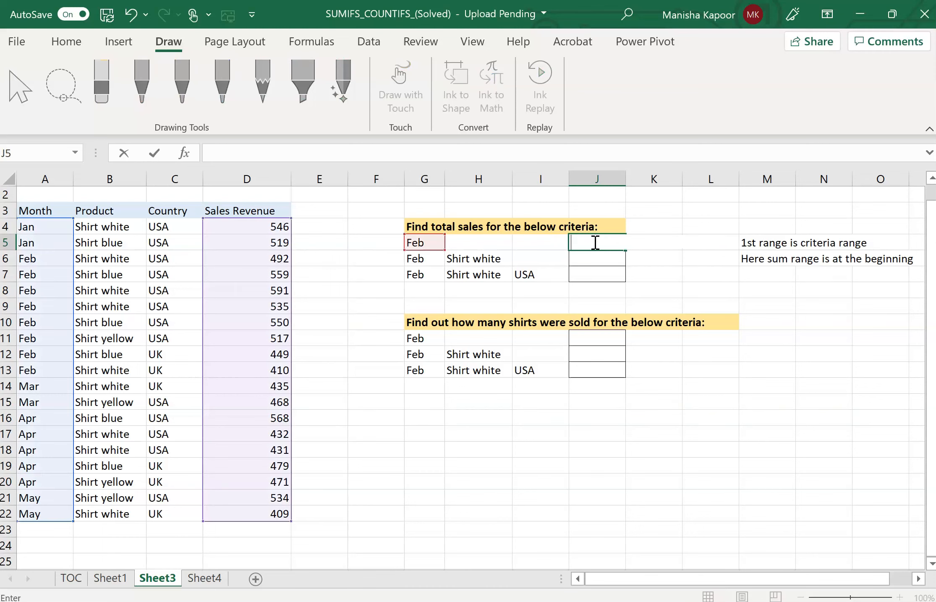
type("=sum")
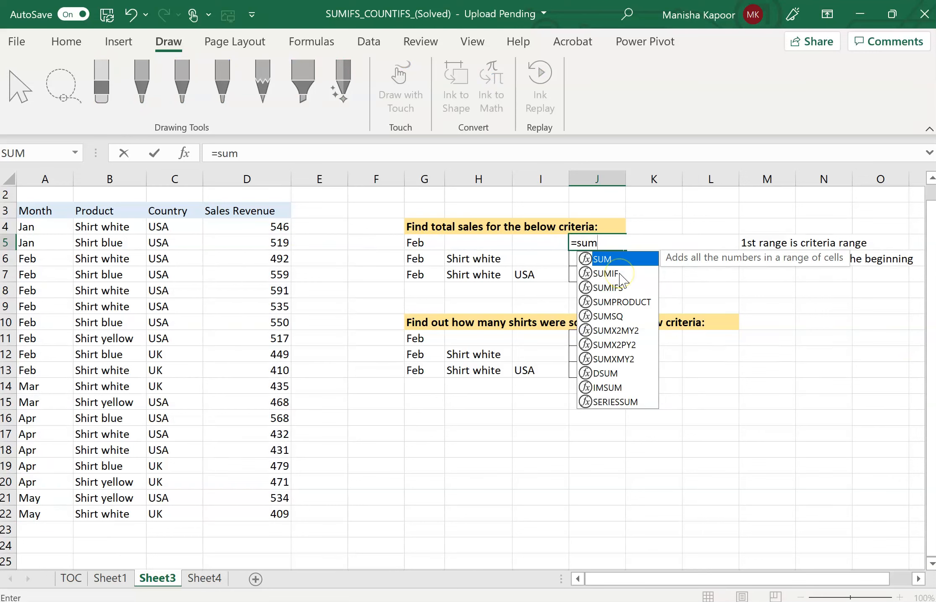
double_click(619, 273)
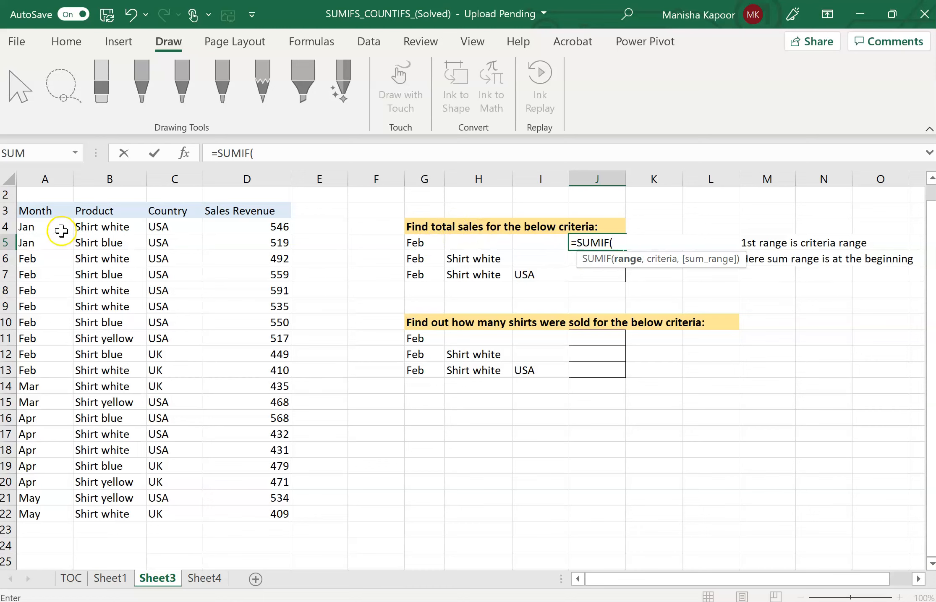
left_click_drag(59, 229, 36, 511)
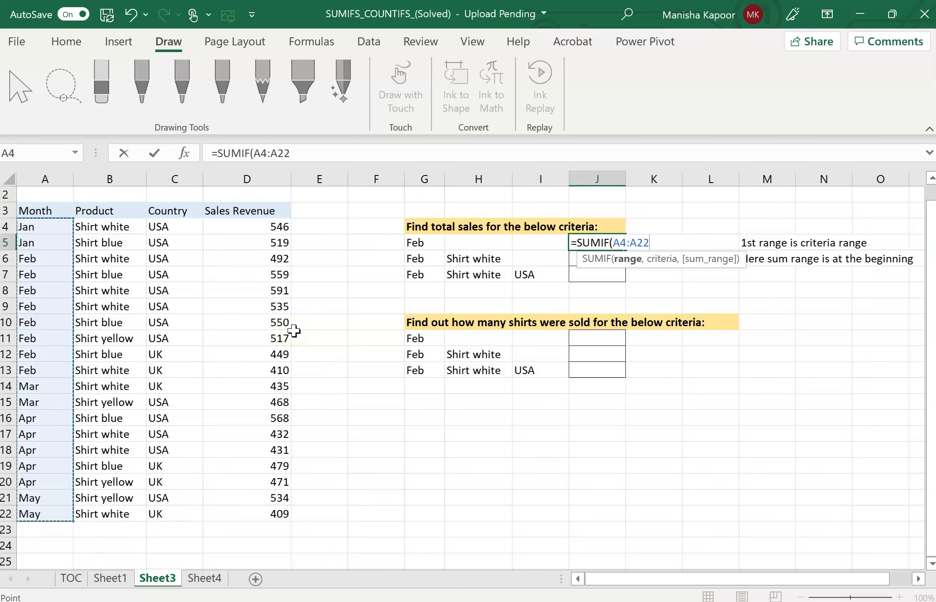
type(",")
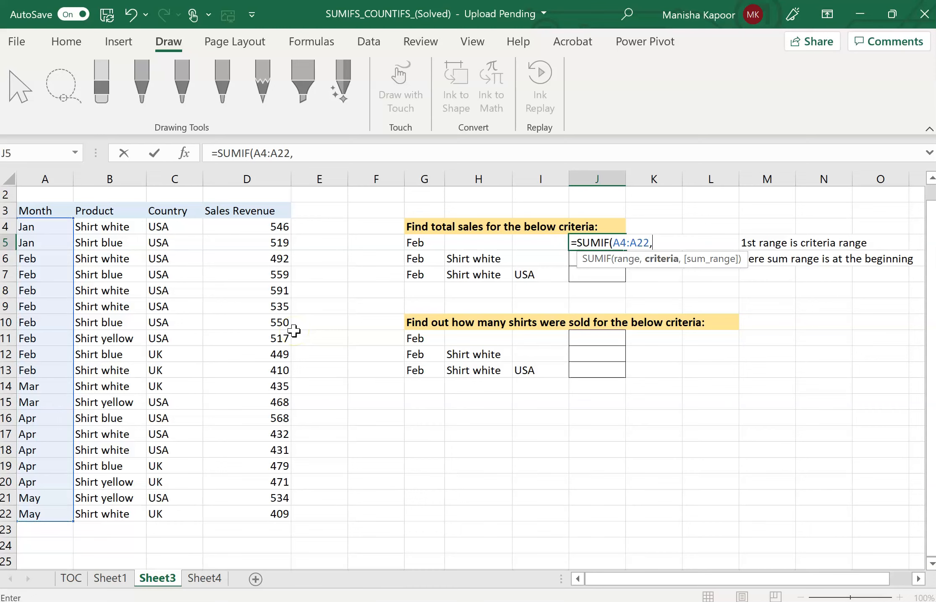
left_click(416, 243)
type(",")
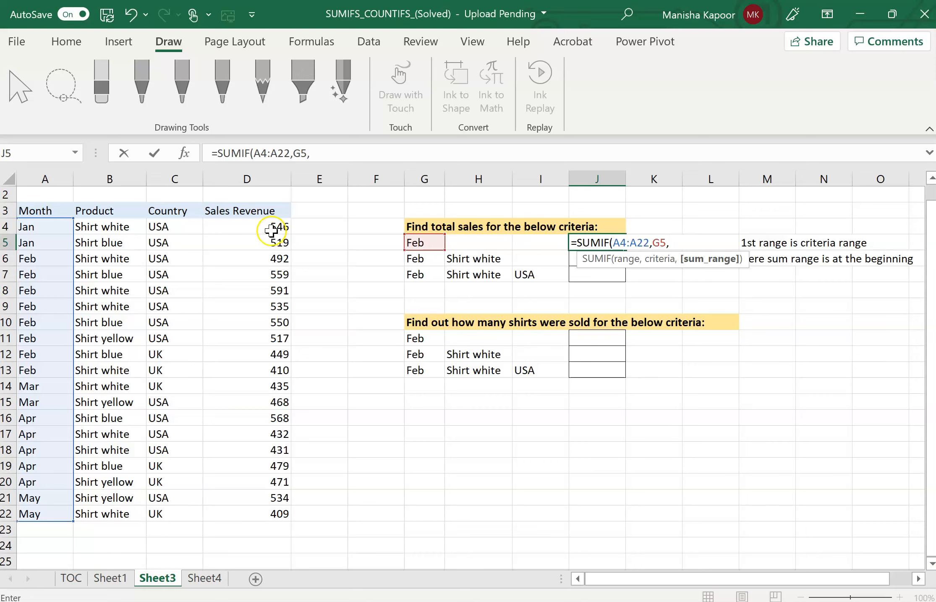
left_click_drag(269, 228, 267, 509)
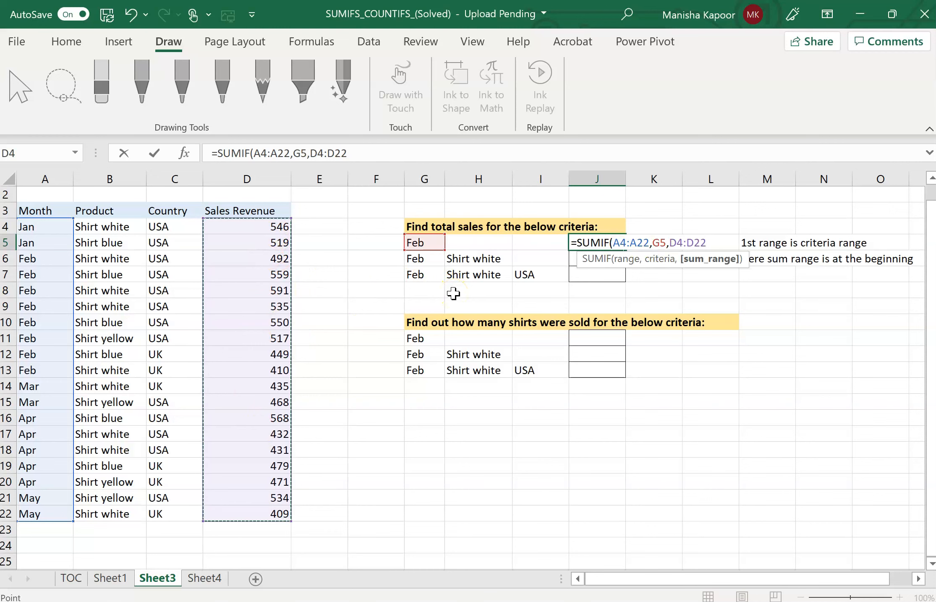
type(")")
key("Return")
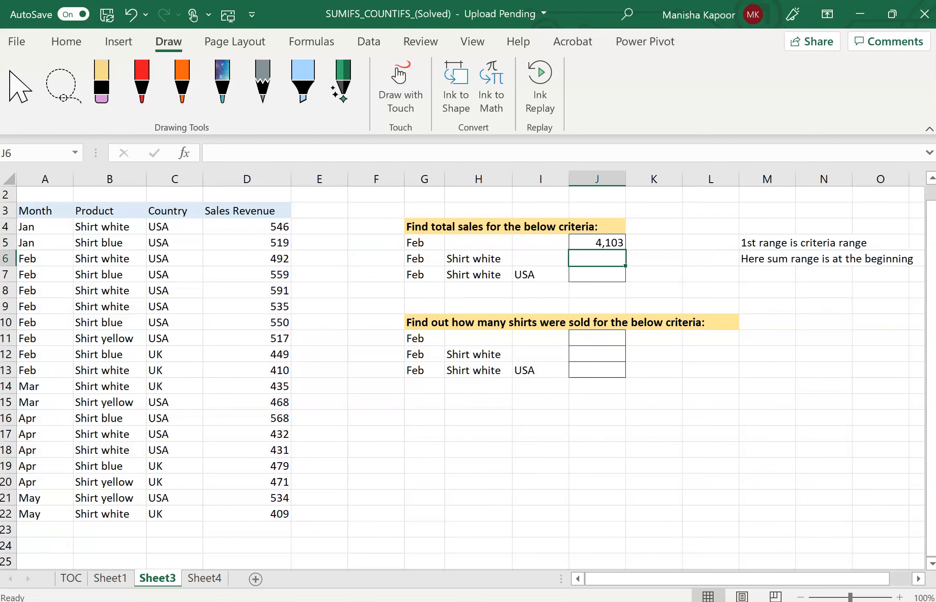
Begin a SUMIFS formula in J6 with the Sales Revenue values D4:D22 as the sum range
left_click(232, 433)
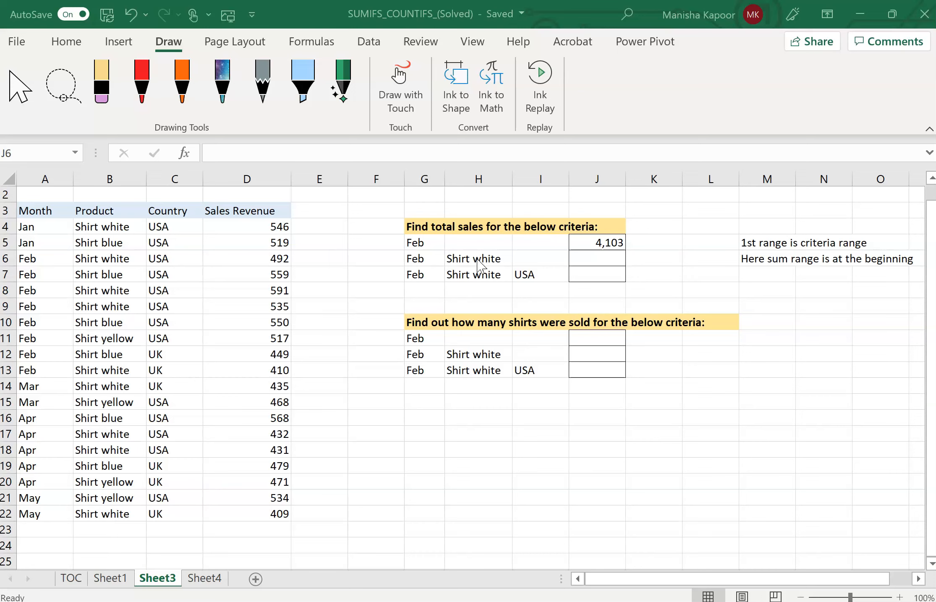
left_click(584, 259)
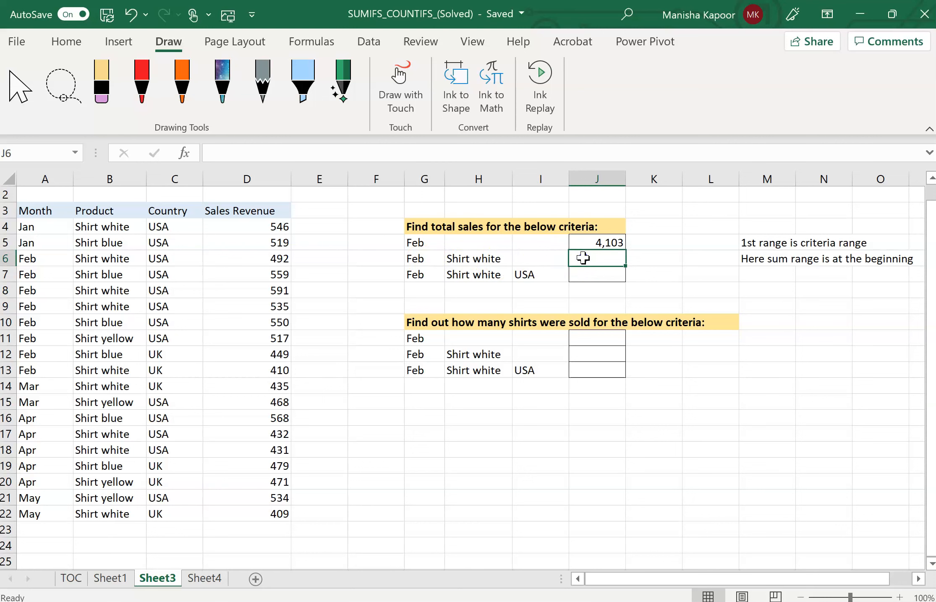
type("=")
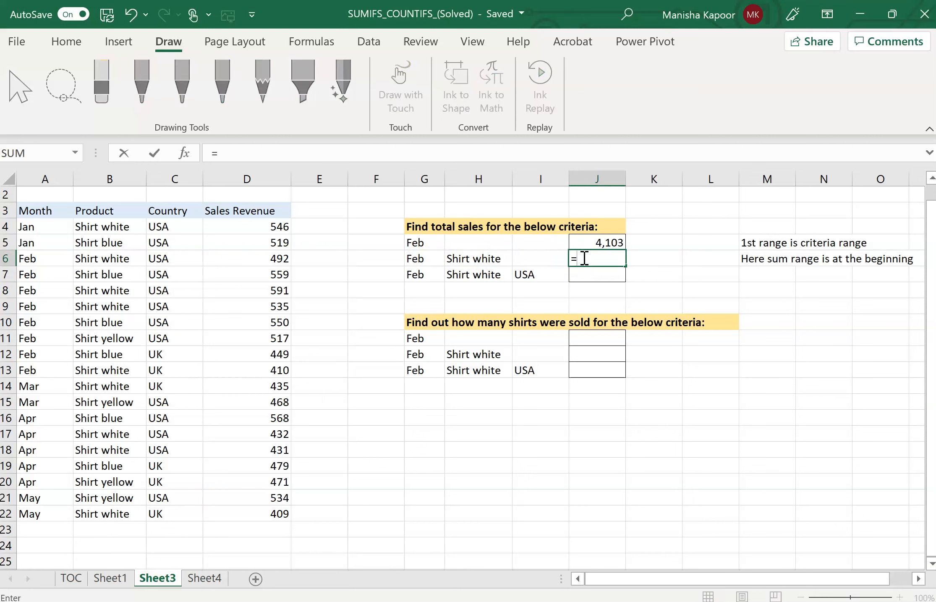
type("sum")
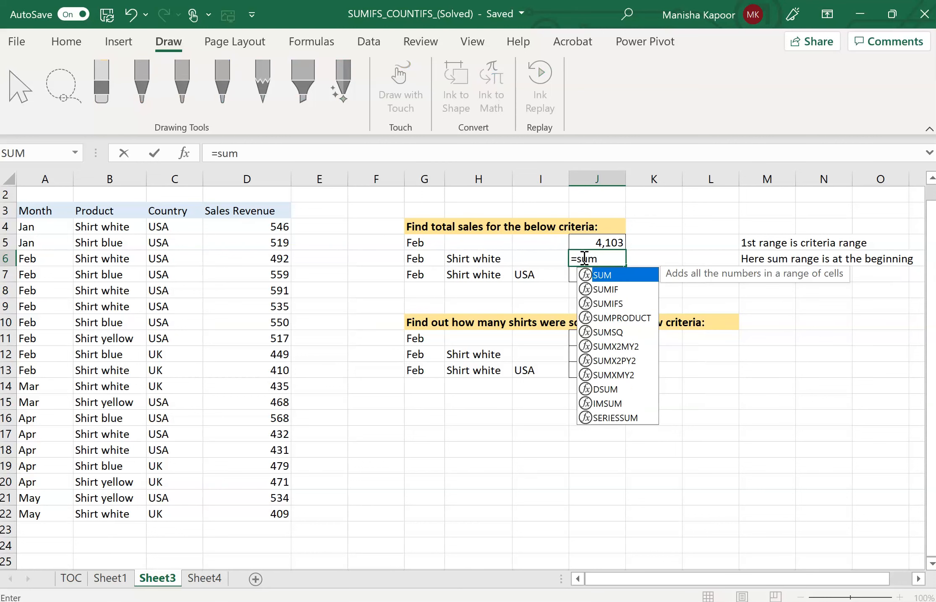
double_click(607, 303)
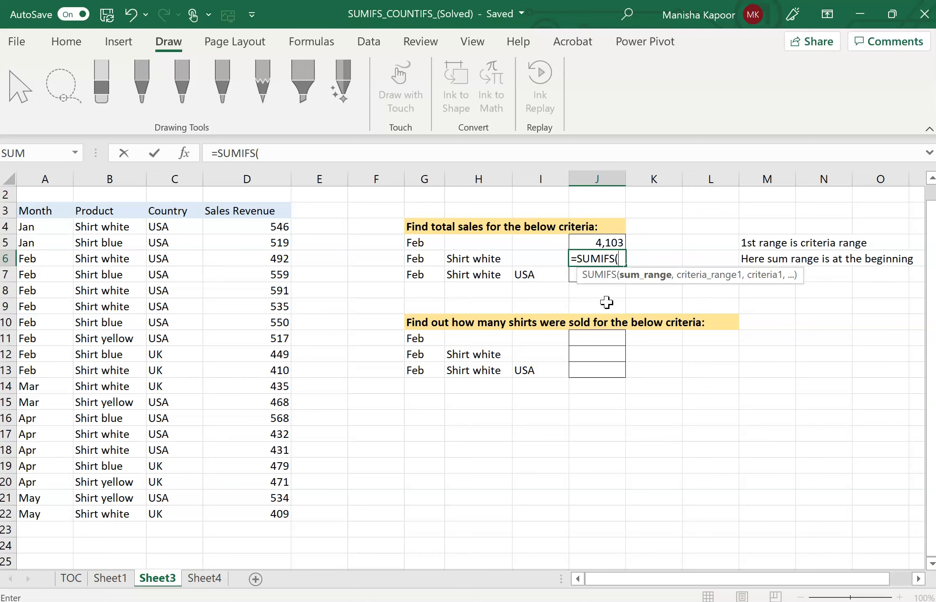
left_click_drag(242, 229, 249, 508)
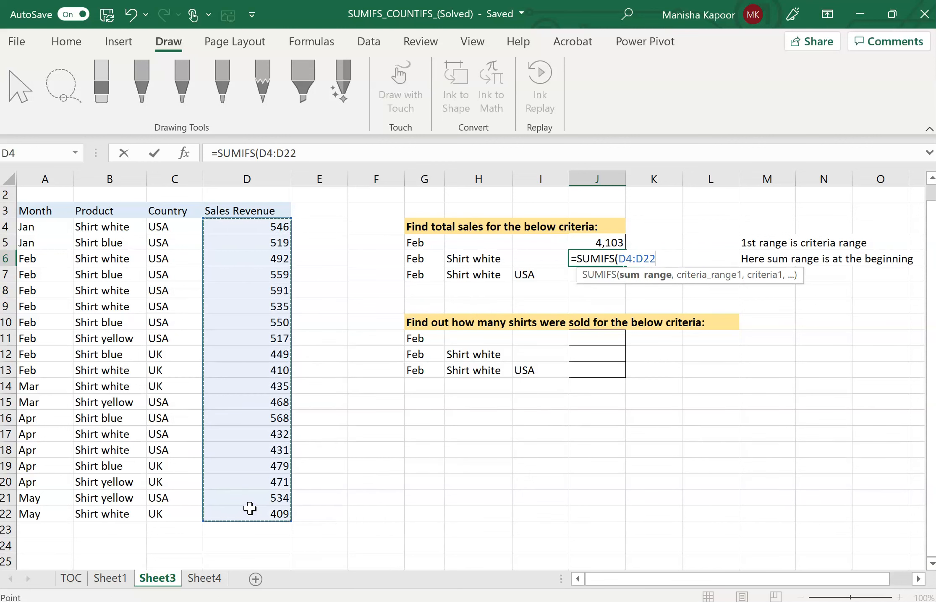
type(",")
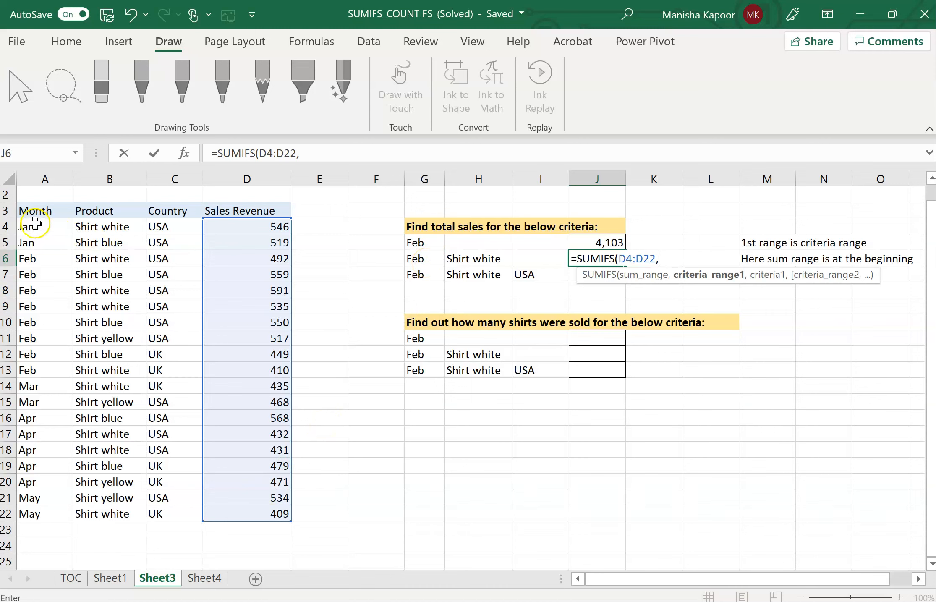
Complete the J6 formula with month range A4:A22 matched to G6 and product range B4:B22 matched to H6
left_click_drag(34, 224, 38, 509)
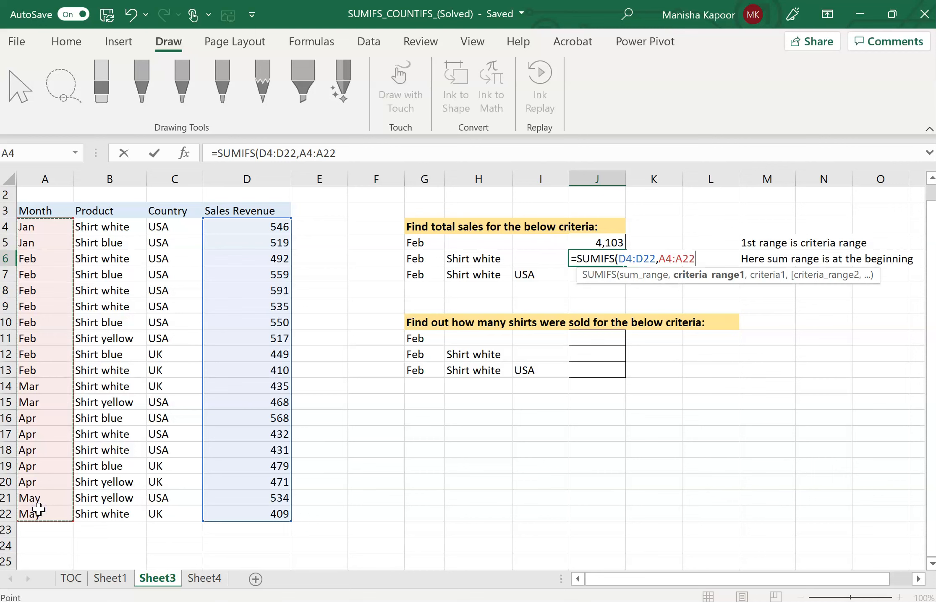
type(",")
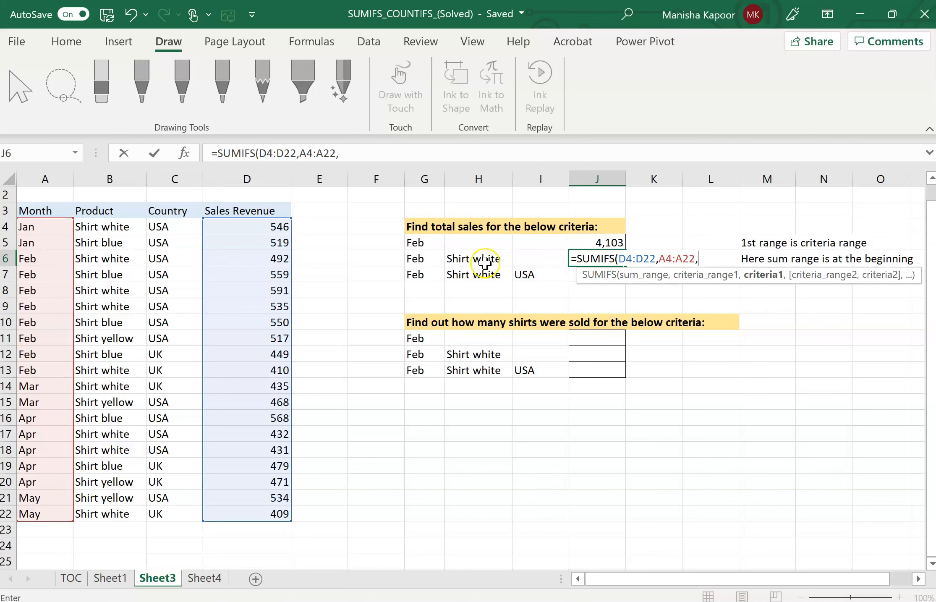
left_click(427, 258)
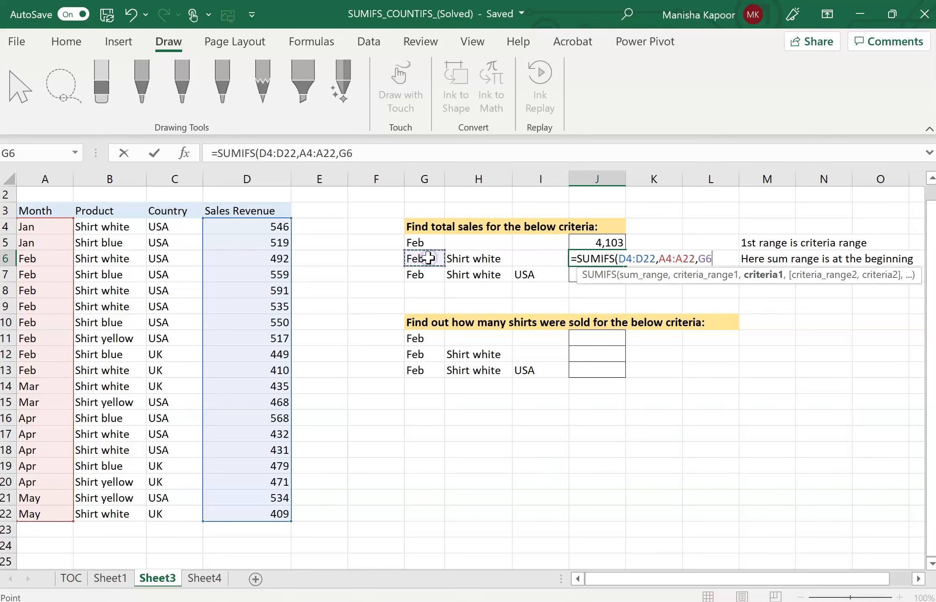
type(",")
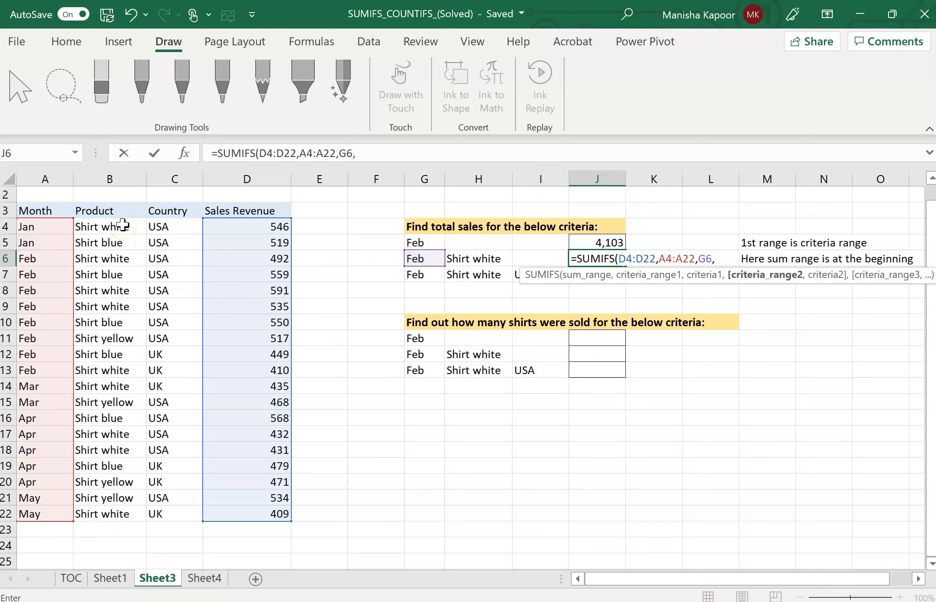
left_click_drag(121, 226, 103, 513)
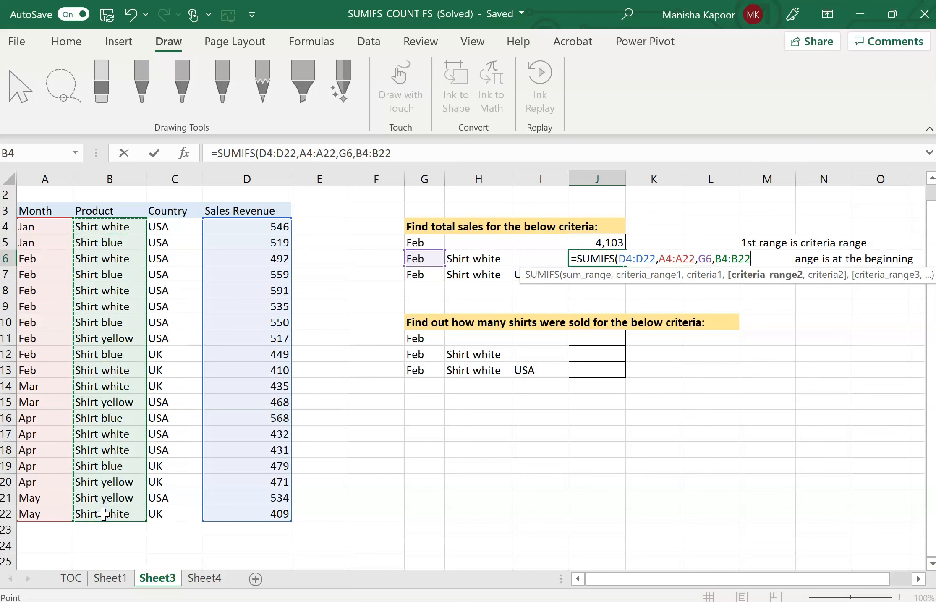
type(",")
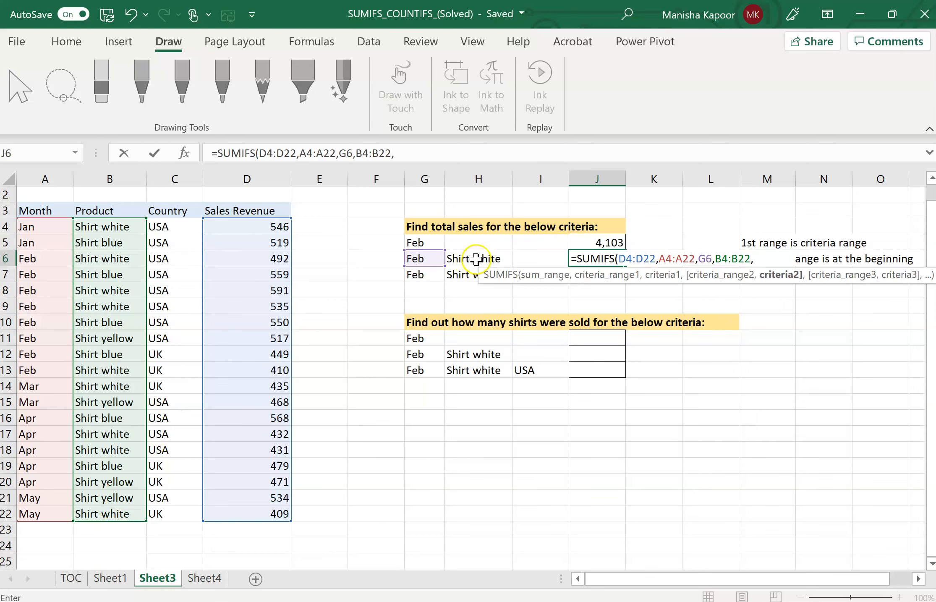
left_click(476, 259)
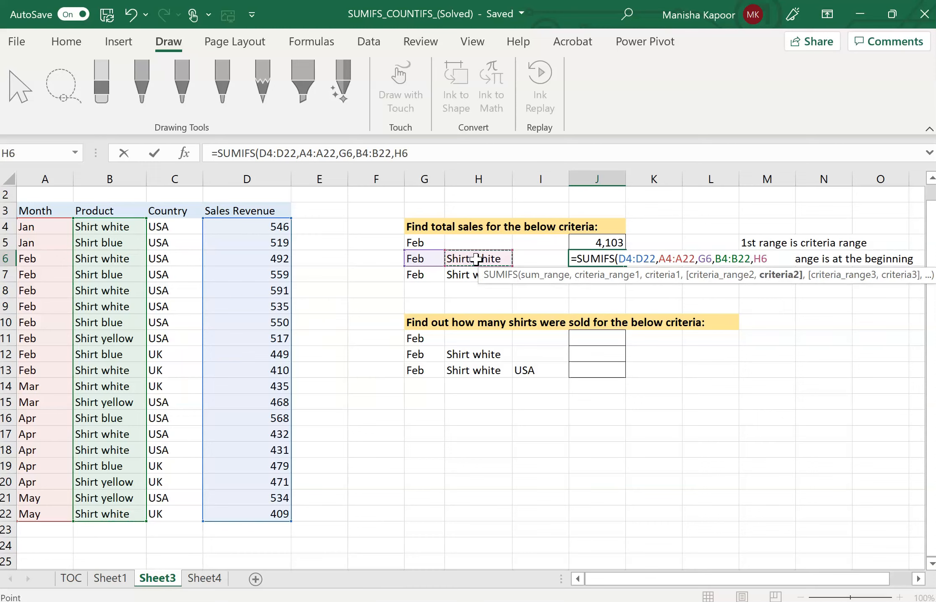
type(")")
key("Return")
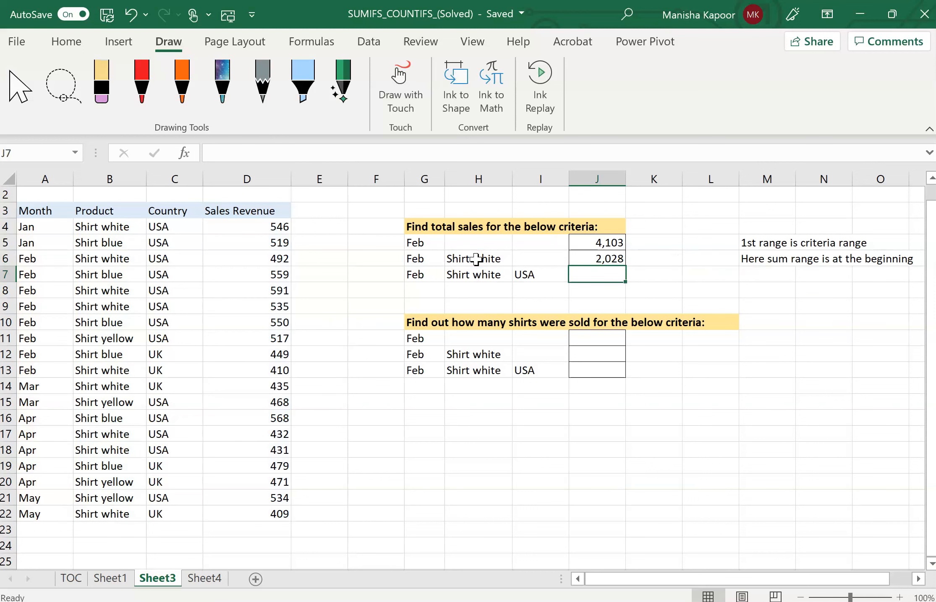
Begin a SUMIFS formula in J7 for the Feb, Shirt white, USA criteria row
left_click(586, 277)
left_click(484, 274)
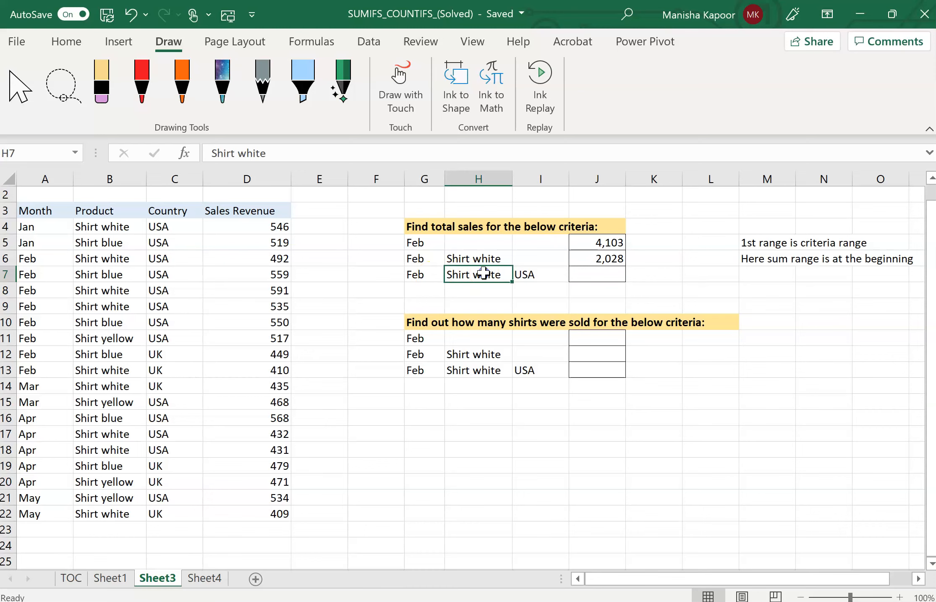
left_click(538, 274)
left_click(593, 275)
type("=su")
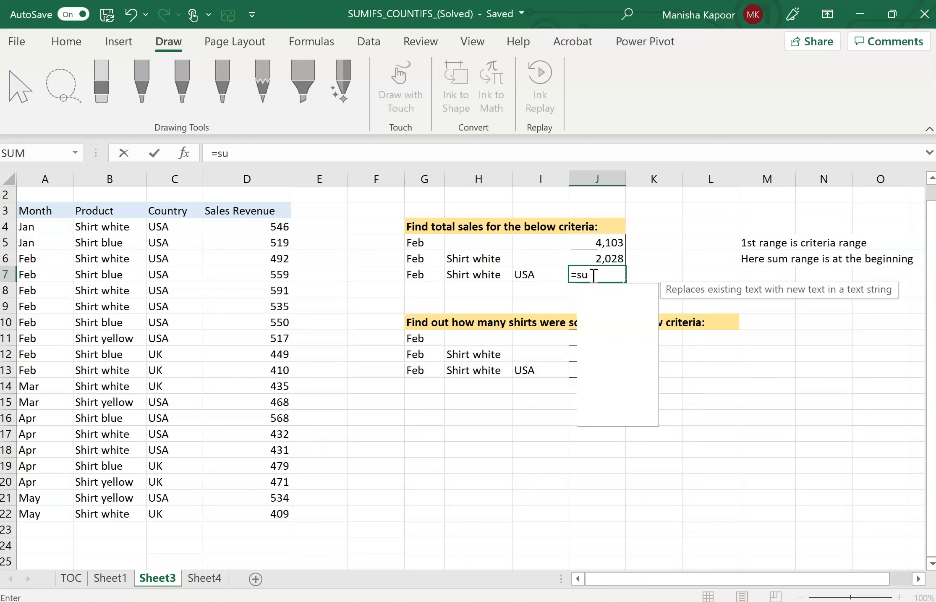
type("m")
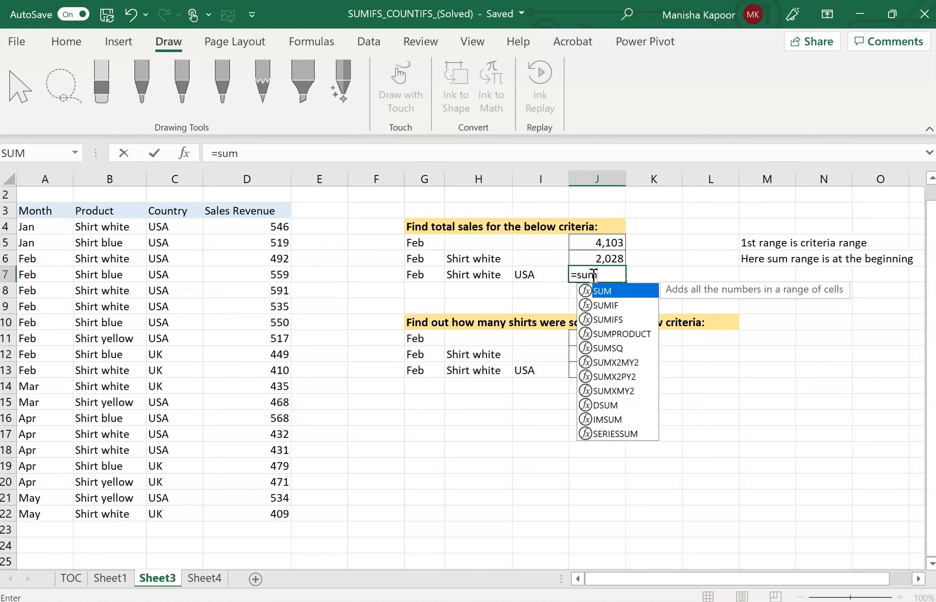
double_click(614, 320)
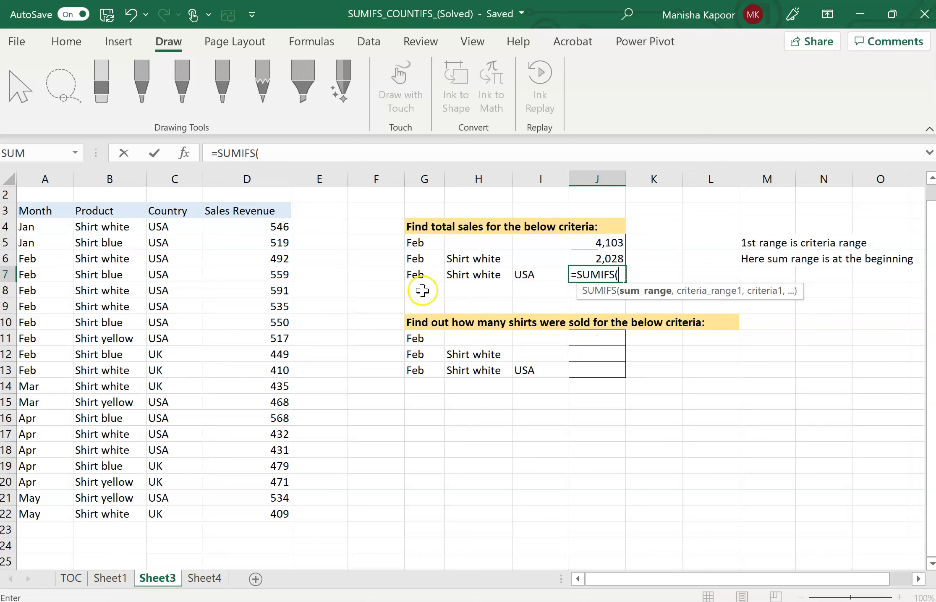
left_click_drag(252, 227, 240, 543)
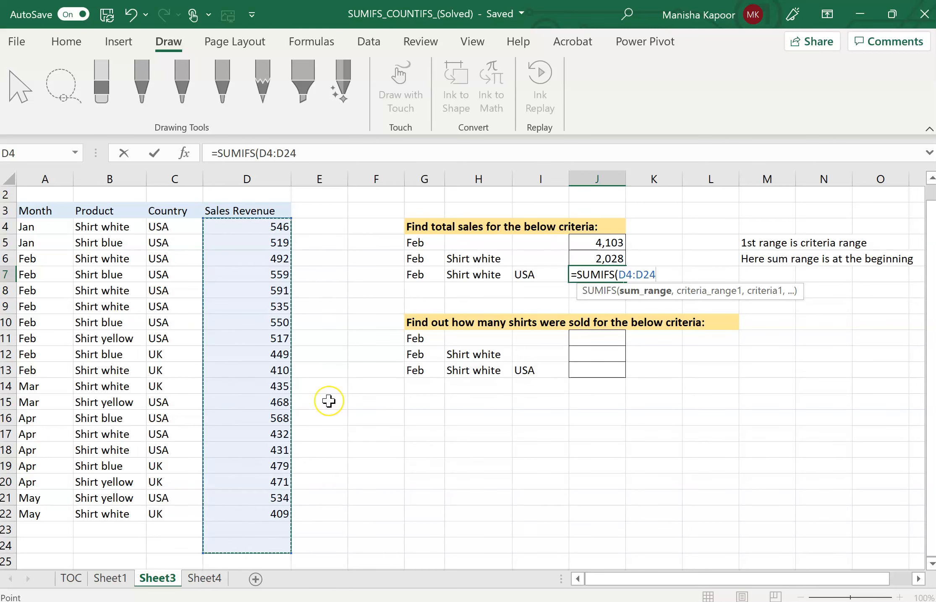
key("BackSpace")
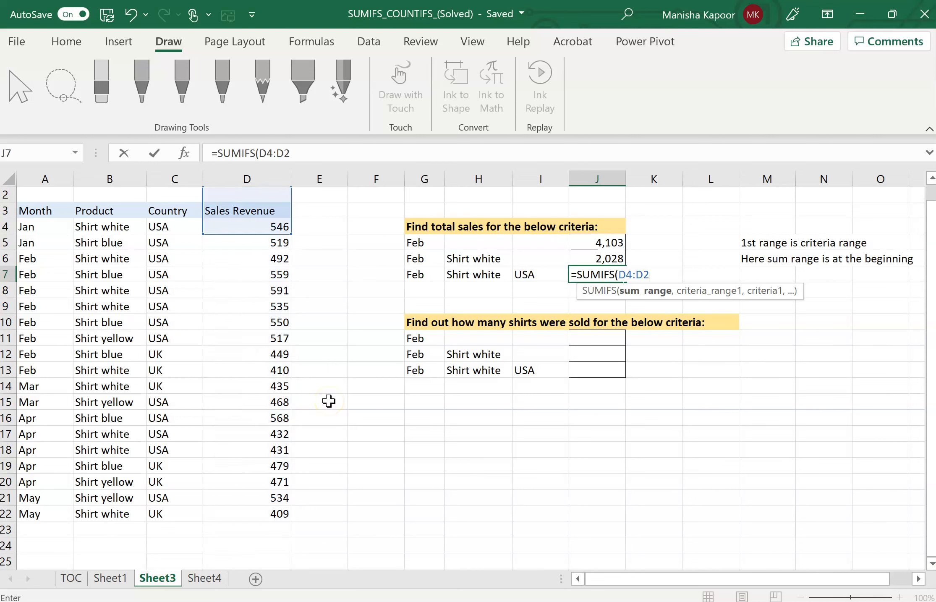
left_click(275, 283)
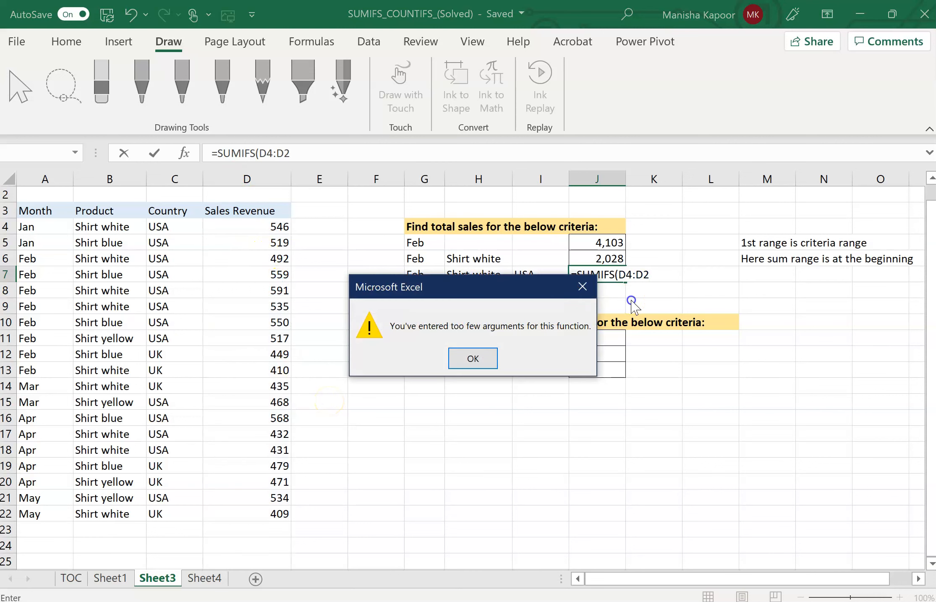
left_click(476, 358)
left_click(657, 275)
key("BackSpace")
key("BackSpace")
key("BackSpace")
key("BackSpace")
key("BackSpace")
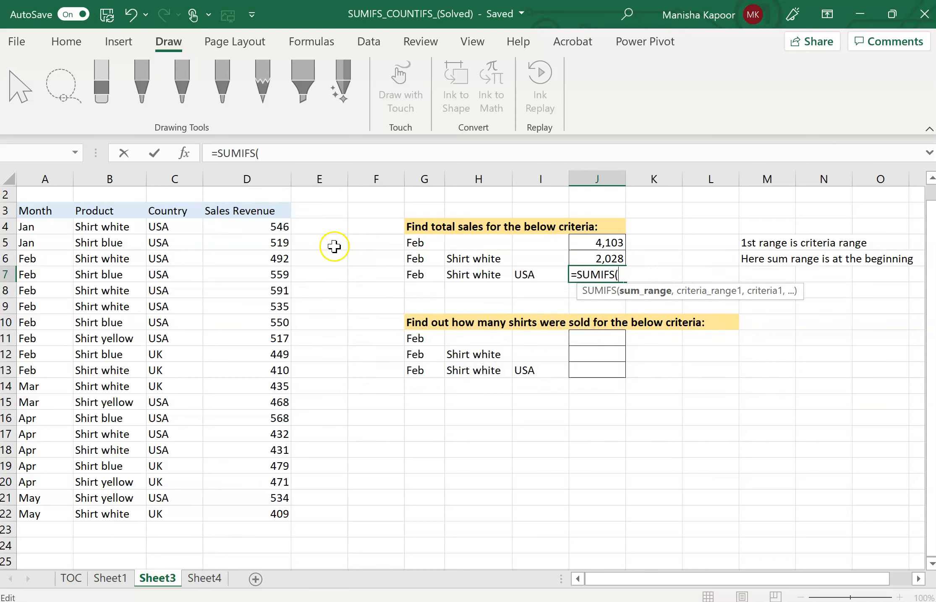
Add sum range D4:D22 and month range A4:A22 matched to G7 to the SUMIFS formula in J7
left_click_drag(268, 226, 254, 513)
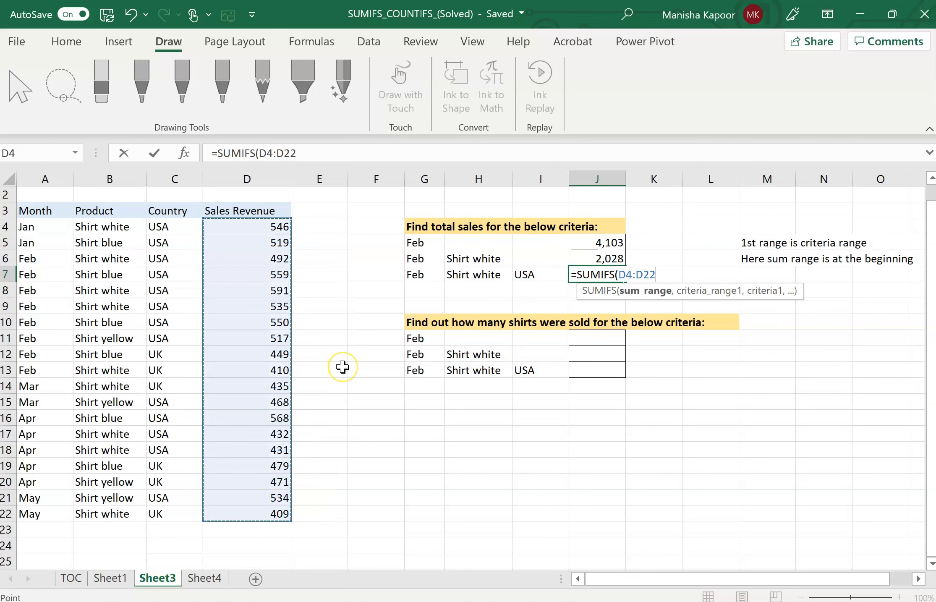
type(",")
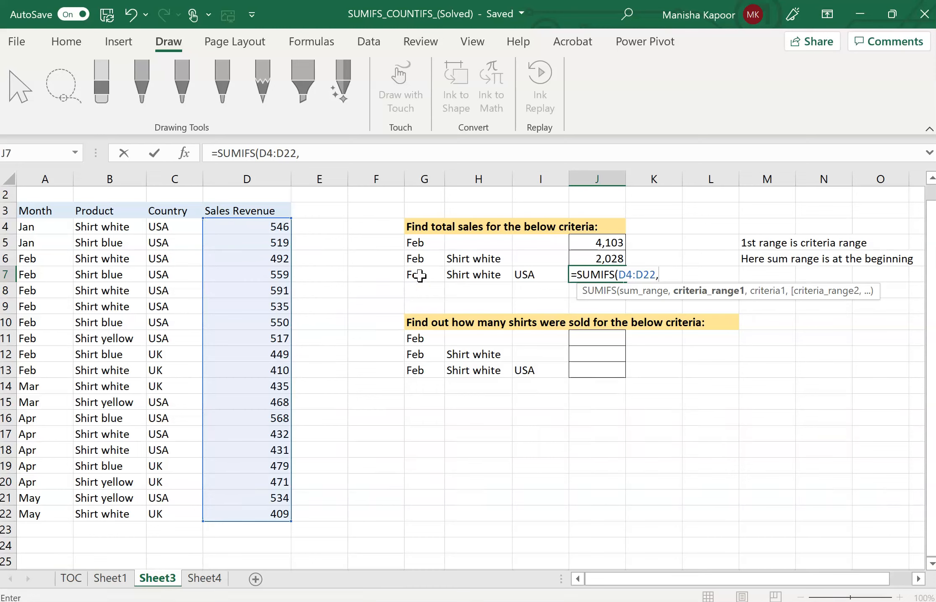
left_click_drag(47, 226, 30, 511)
type(",")
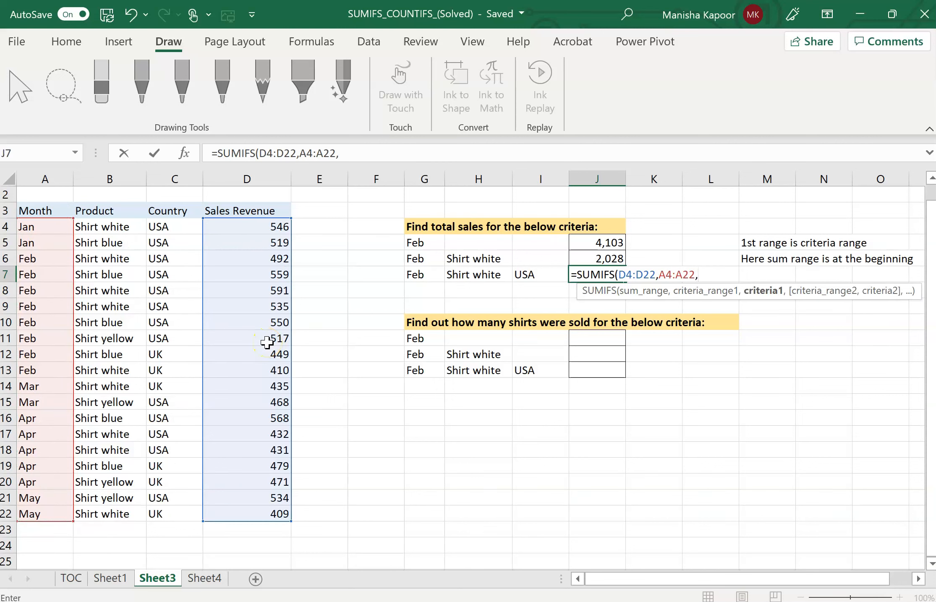
left_click(413, 274)
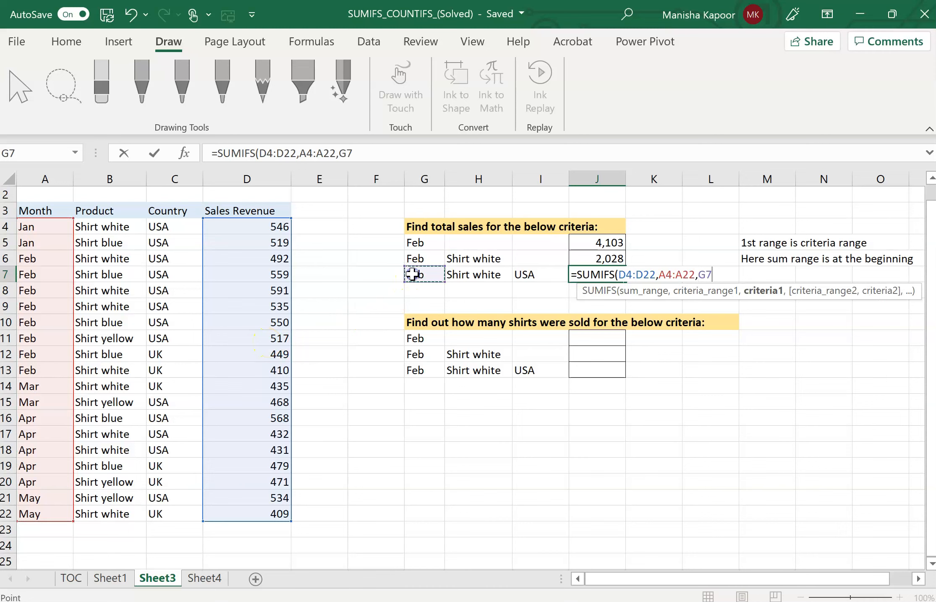
type(",")
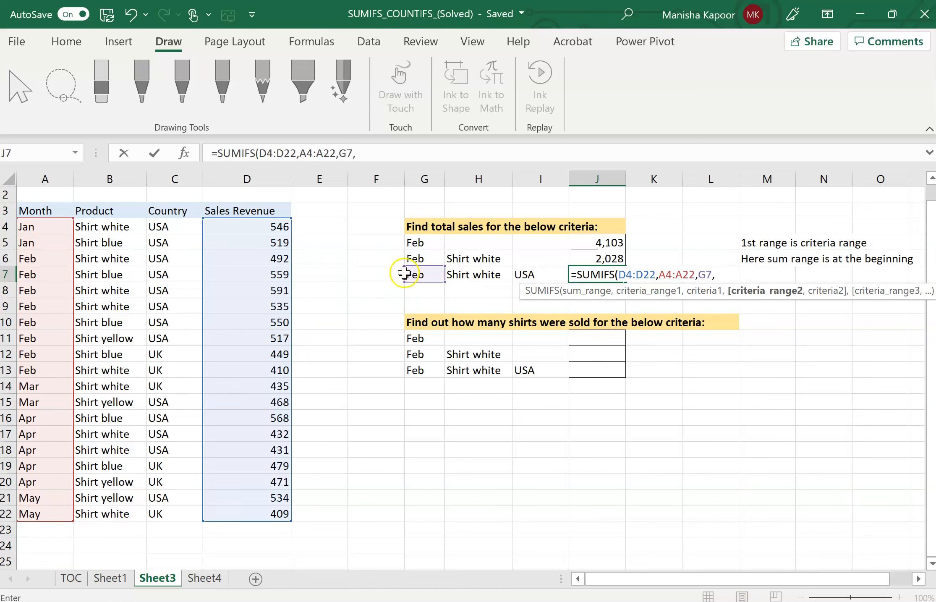
Add product range B4:B22 matched to H7 as the second criteria pair in the J7 formula
left_click(112, 230)
left_click_drag(113, 229, 118, 509)
type(",")
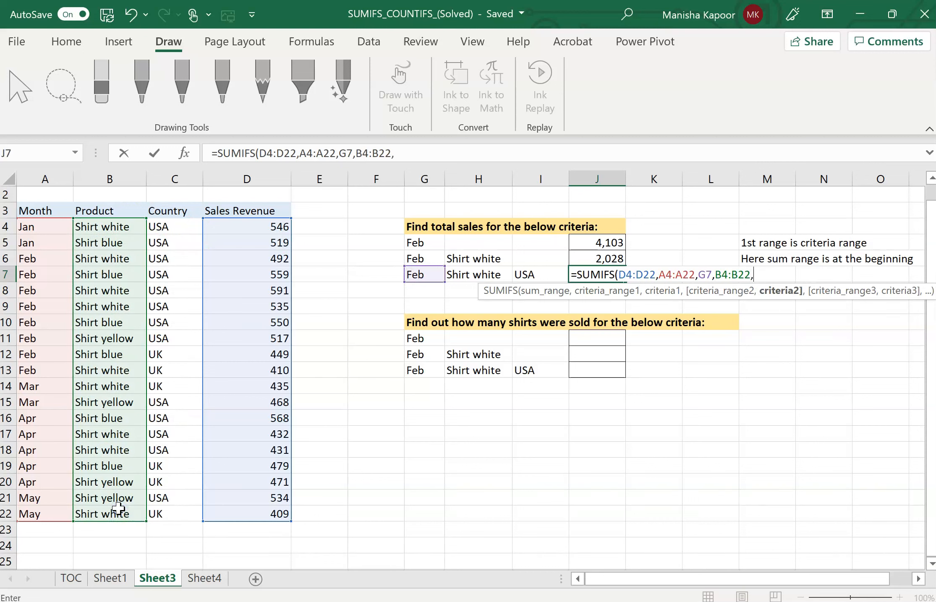
left_click(477, 275)
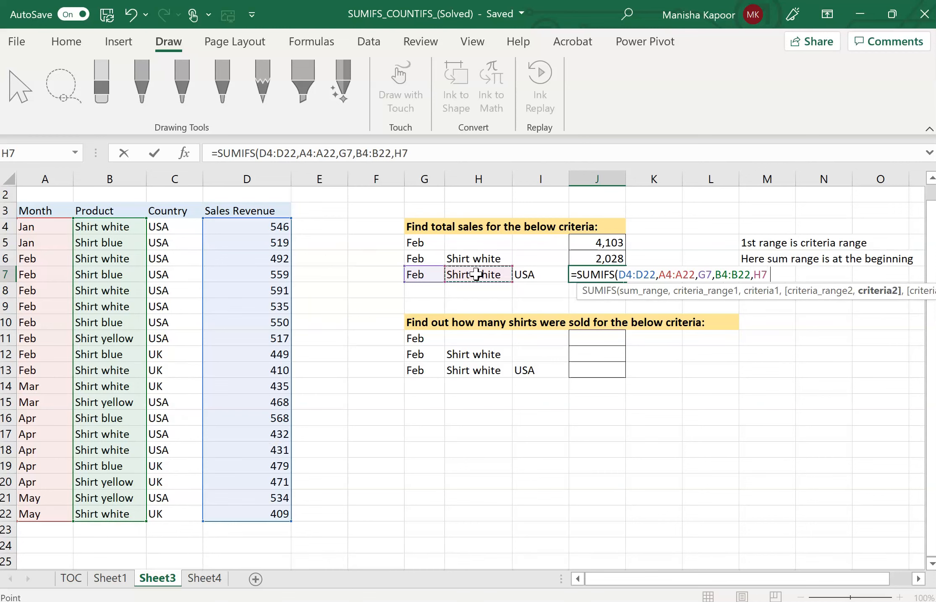
type(",")
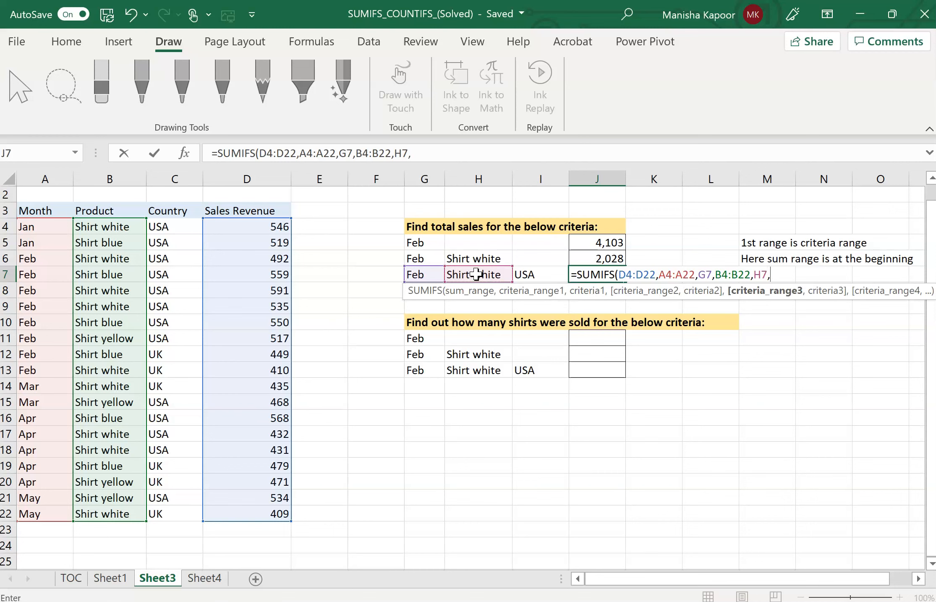
Complete the J7 formula with country range C4:C22 matched to I7
left_click(178, 226)
left_click_drag(178, 226, 163, 510)
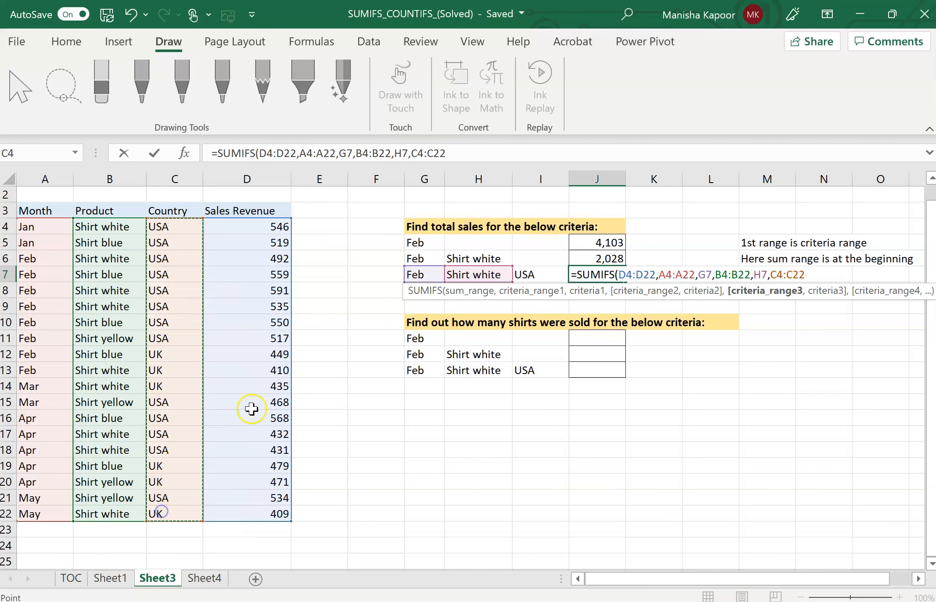
type(",")
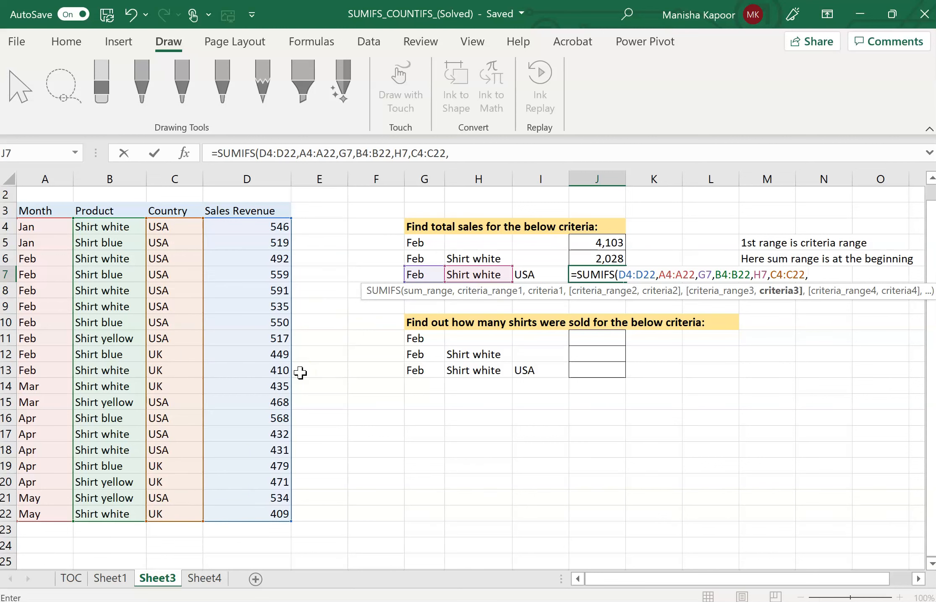
left_click(540, 275)
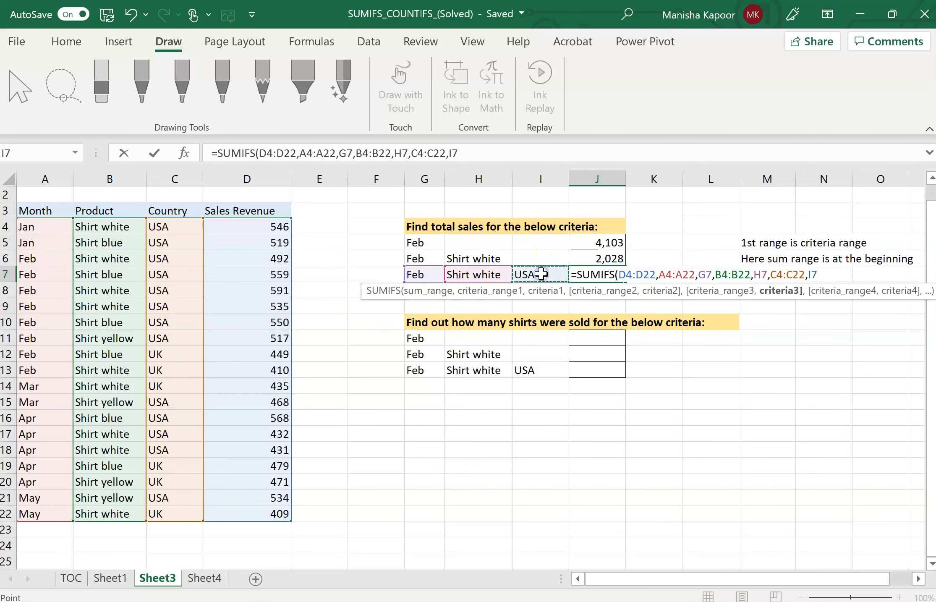
type(")")
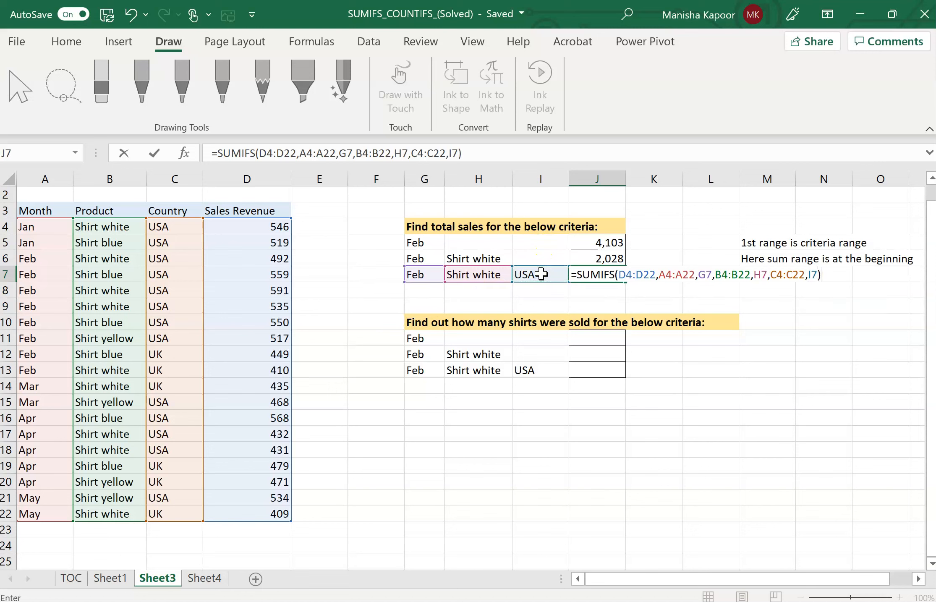
key("Return")
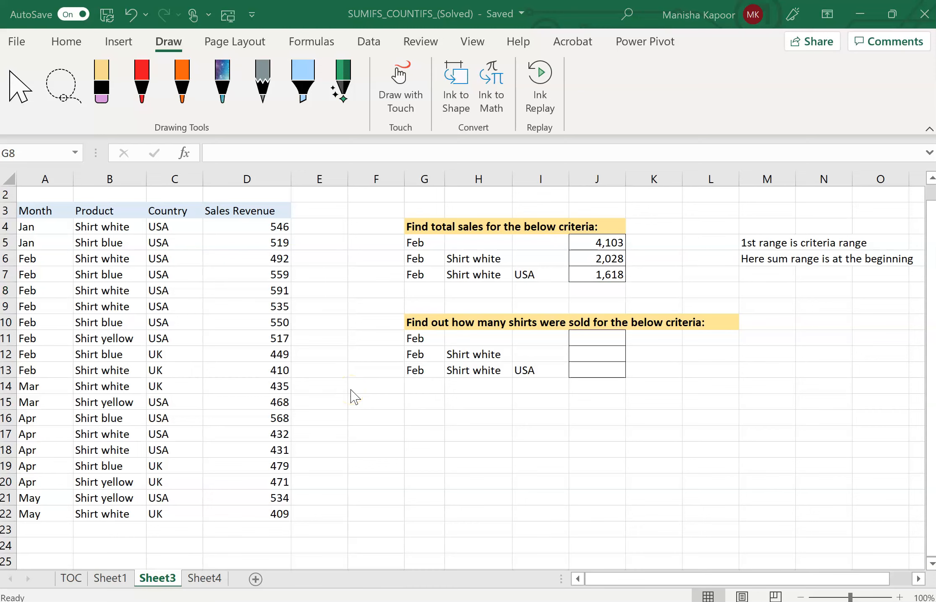
Copy Feb from G7 into G8 and Shirt white from H7 into H8 to start a fourth criteria row
left_click(432, 273)
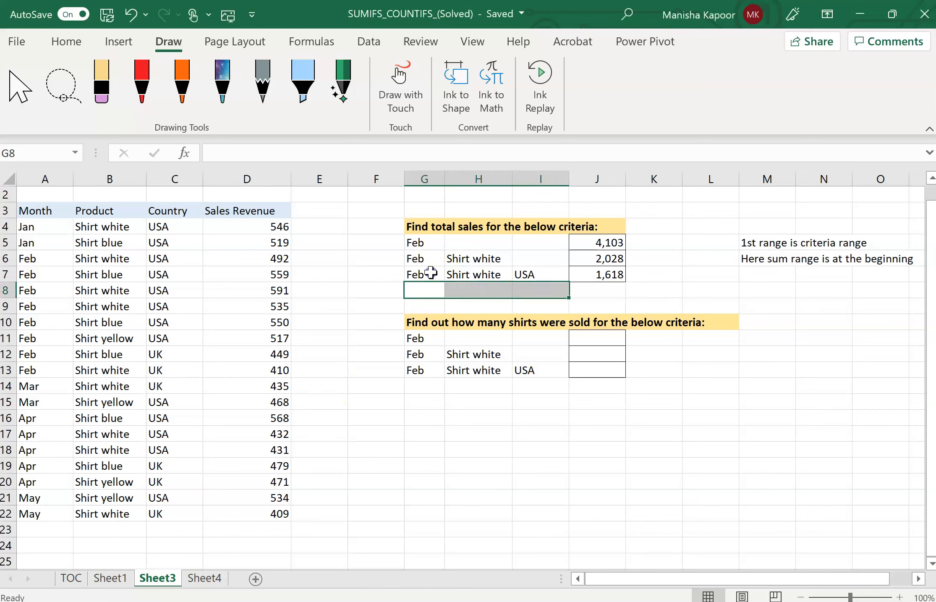
key("ctrl+c")
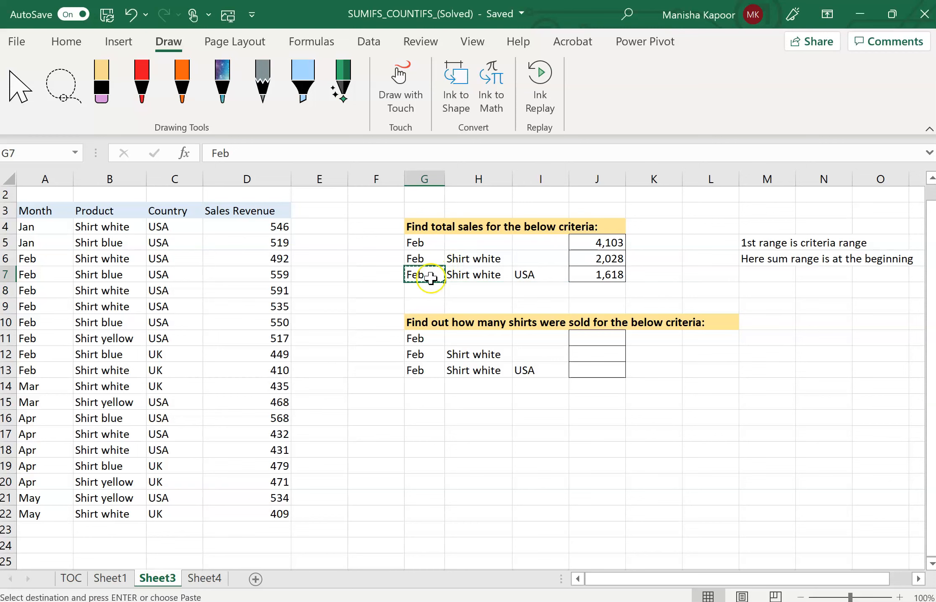
left_click(429, 288)
key("ctrl+v")
left_click(475, 271)
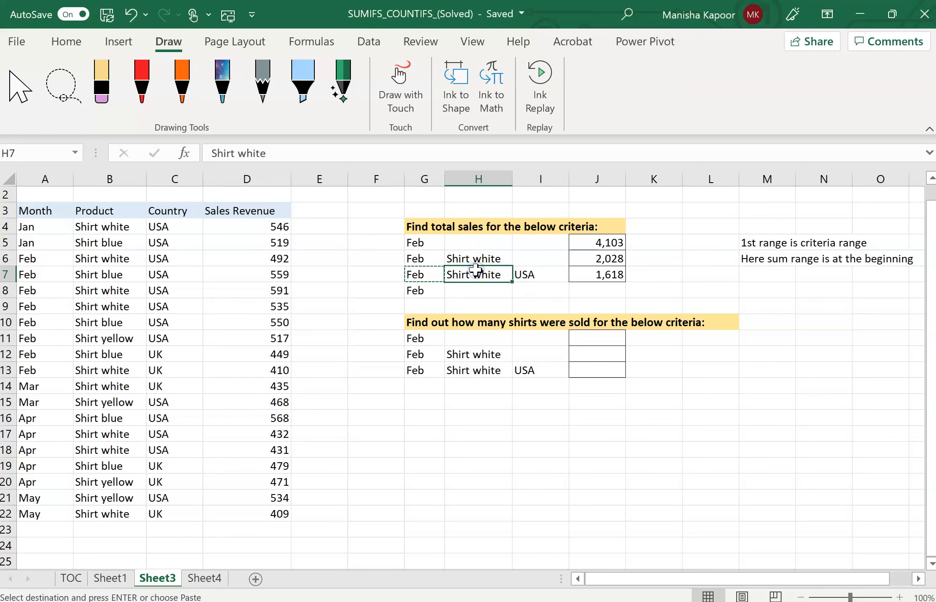
key("ctrl+c")
left_click(470, 287)
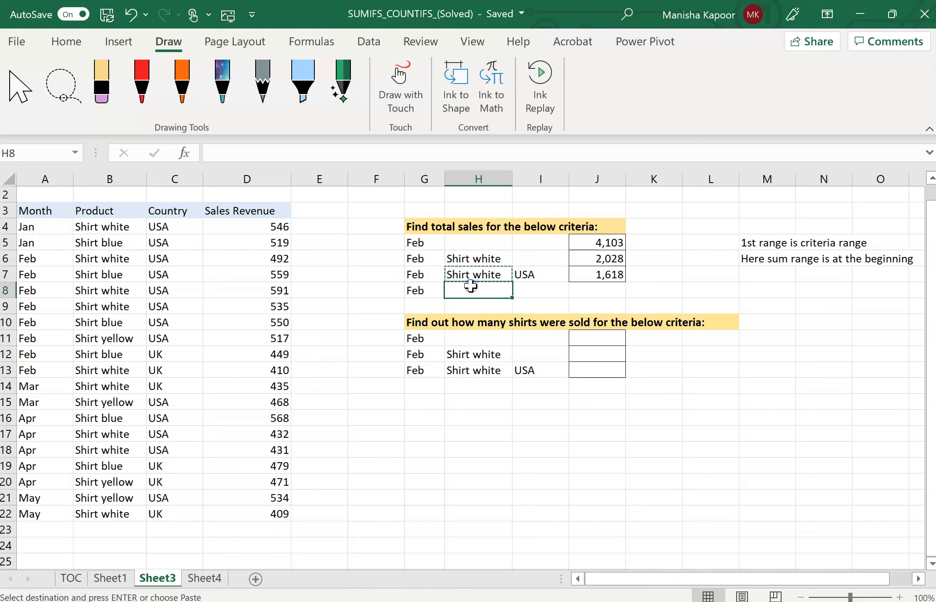
key("ctrl+v")
Enter >500 in I8 as the sales criterion of the new row
left_click(522, 288)
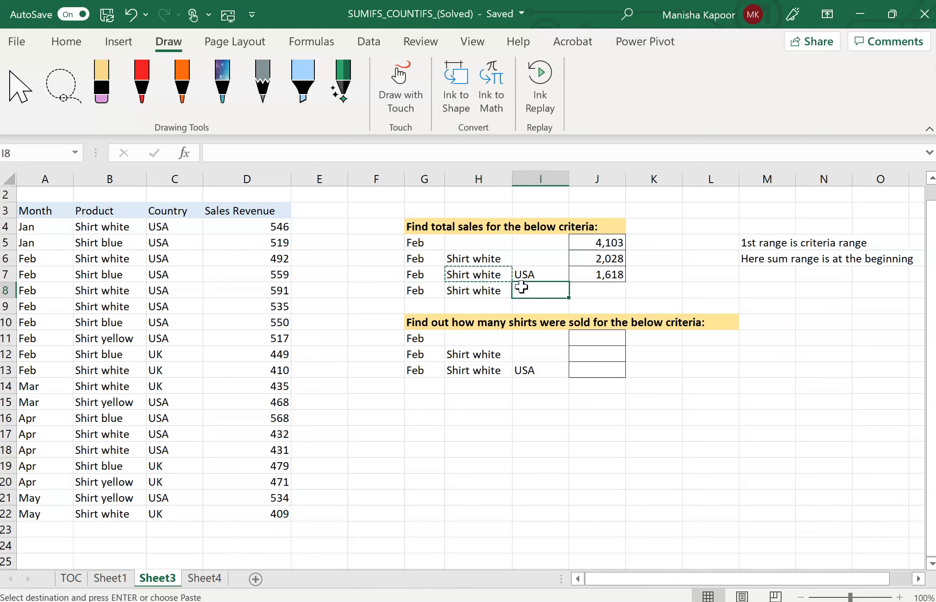
type(">500")
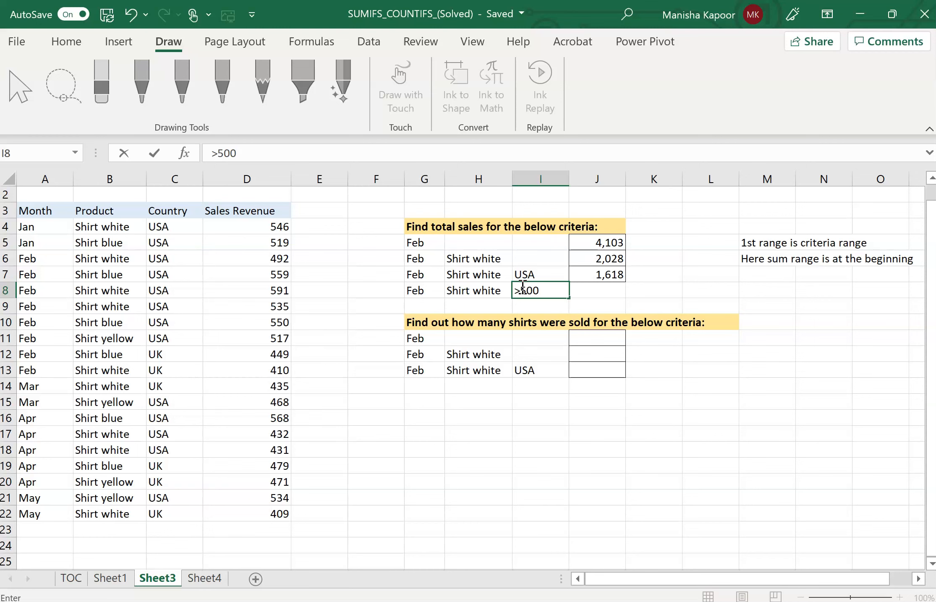
key("Return")
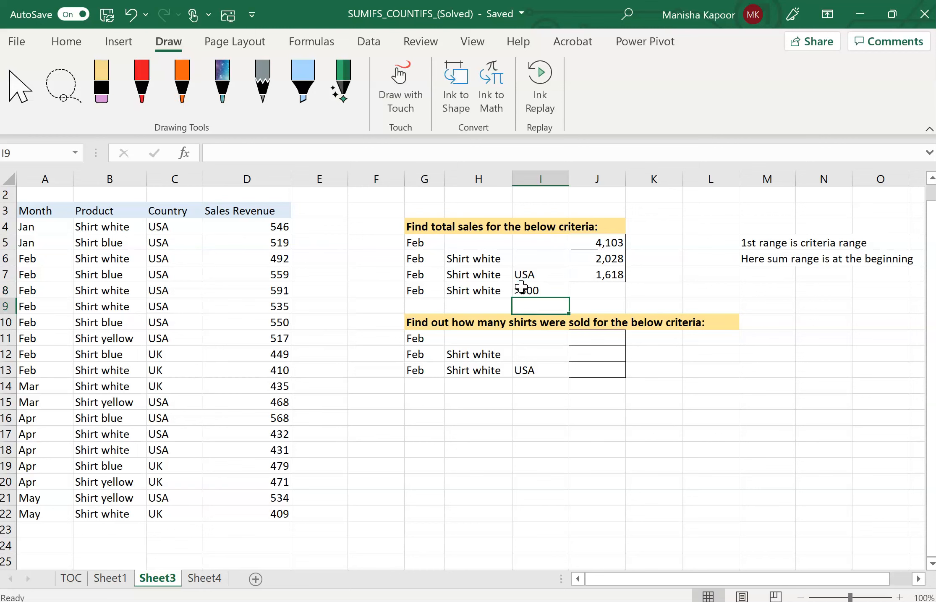
Begin a SUMIFS formula in J8 with the Sales Revenue values D4:D22 as the sum range
left_click(593, 289)
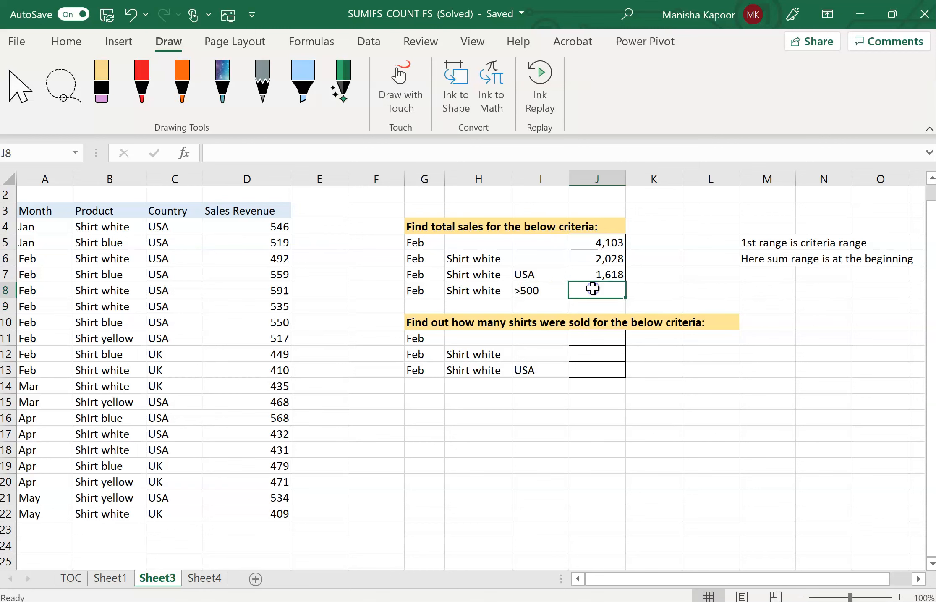
type("=s")
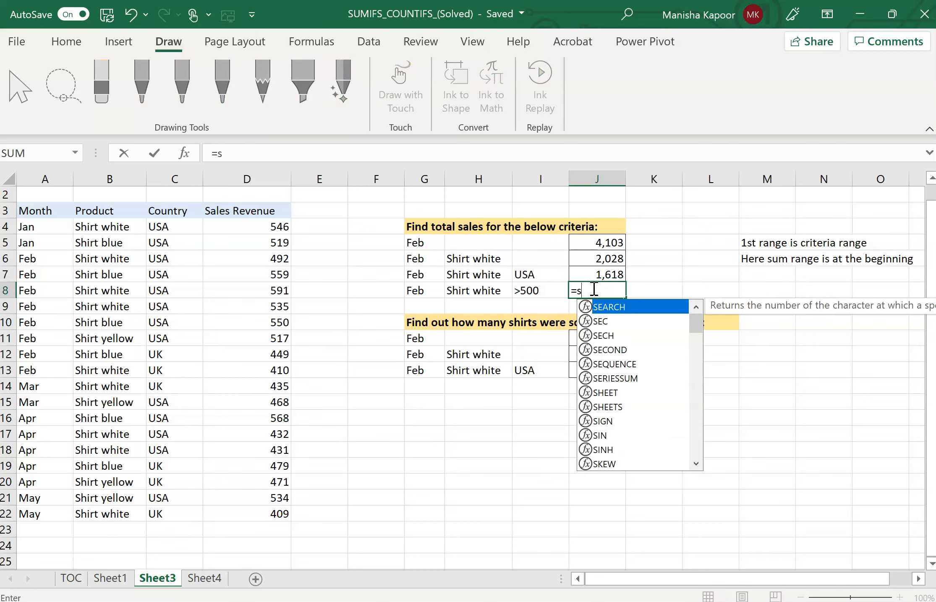
type("umif")
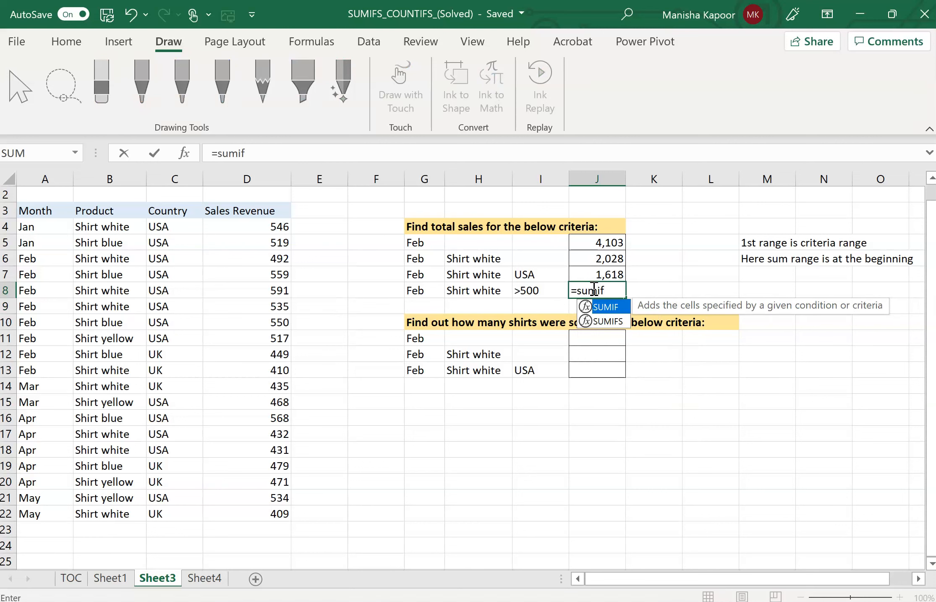
type("s")
double_click(623, 307)
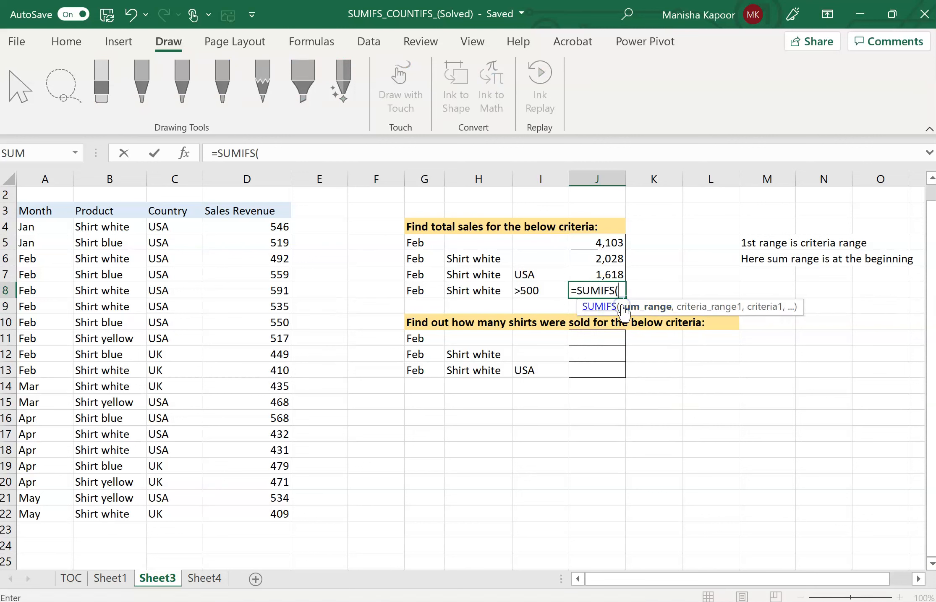
left_click(252, 228)
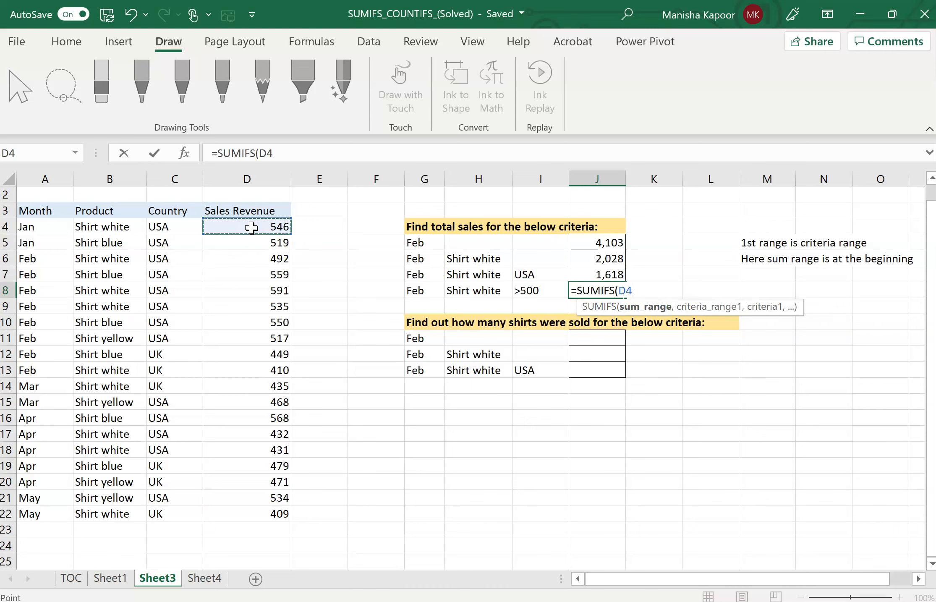
key("ctrl+shift+Down")
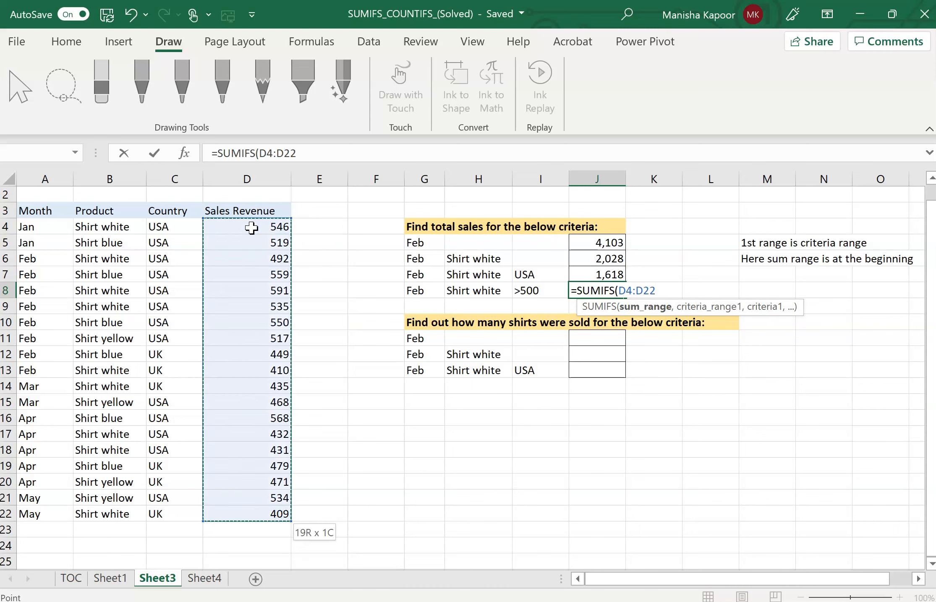
type(",")
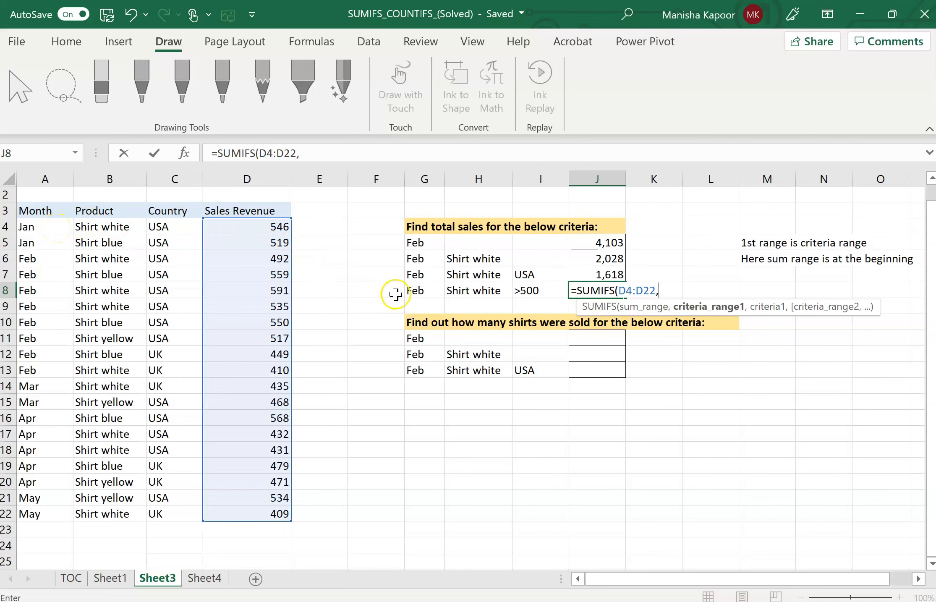
Add month range A4:A22 matched to G8 as the first criteria pair in the J8 formula
left_click(42, 229)
left_click_drag(42, 240, 33, 519)
type(",")
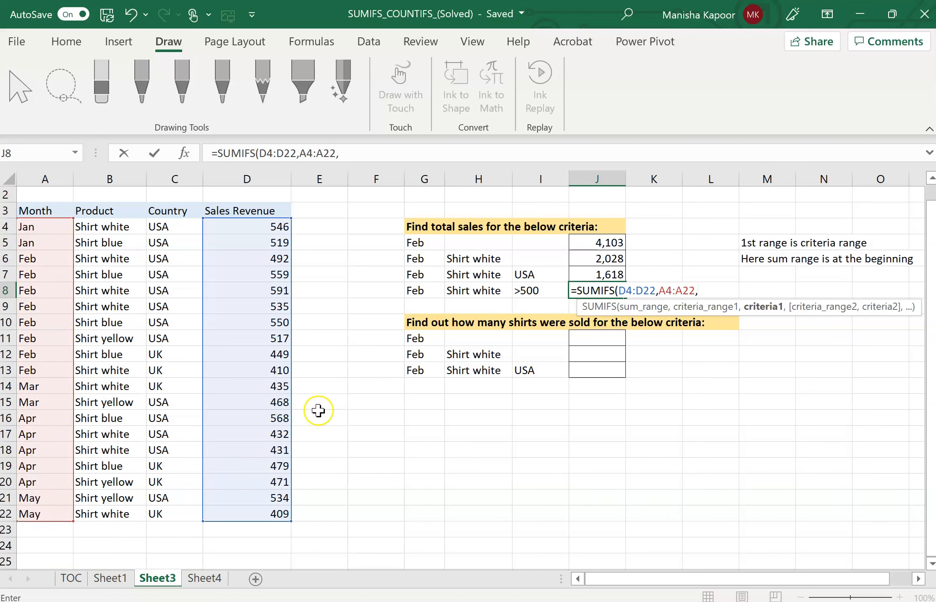
left_click(425, 290)
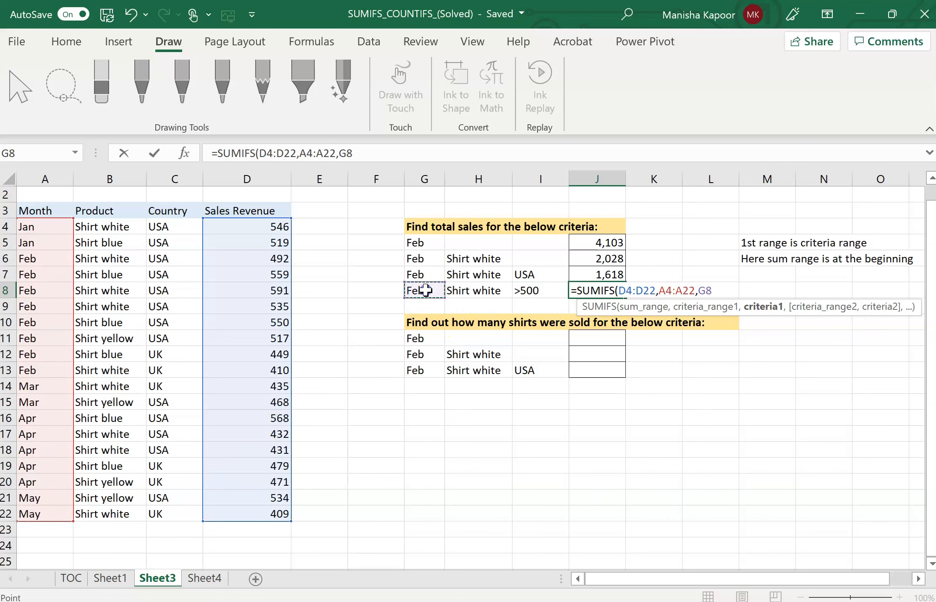
type(",")
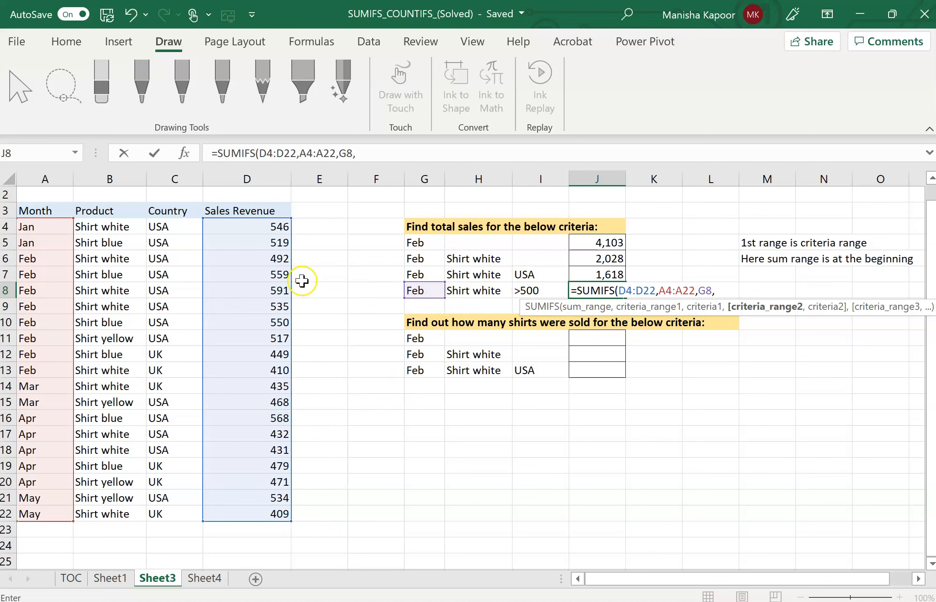
Add product range B4:B22 matched to H8 as the second criteria pair in the J8 formula
left_click_drag(102, 227, 106, 512)
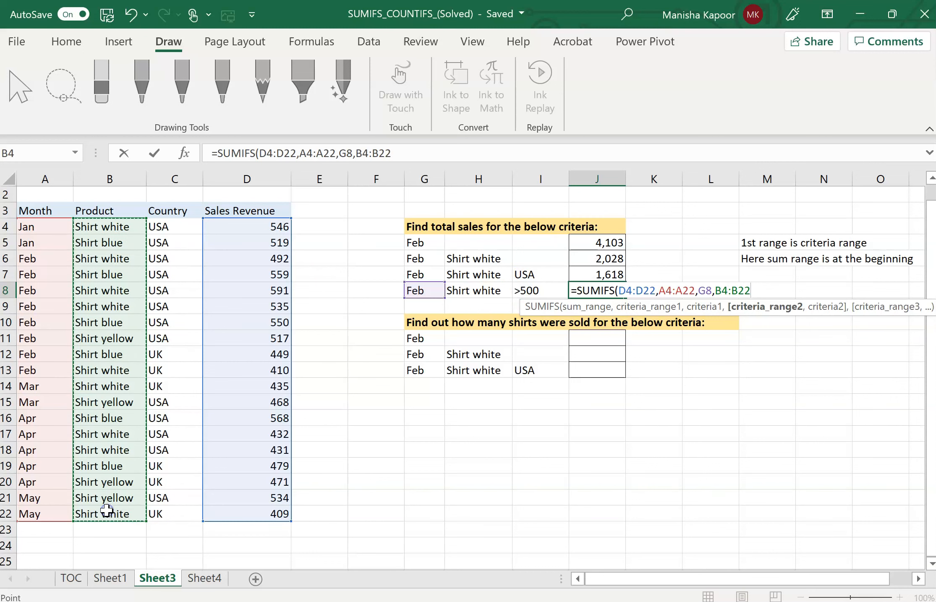
type(",")
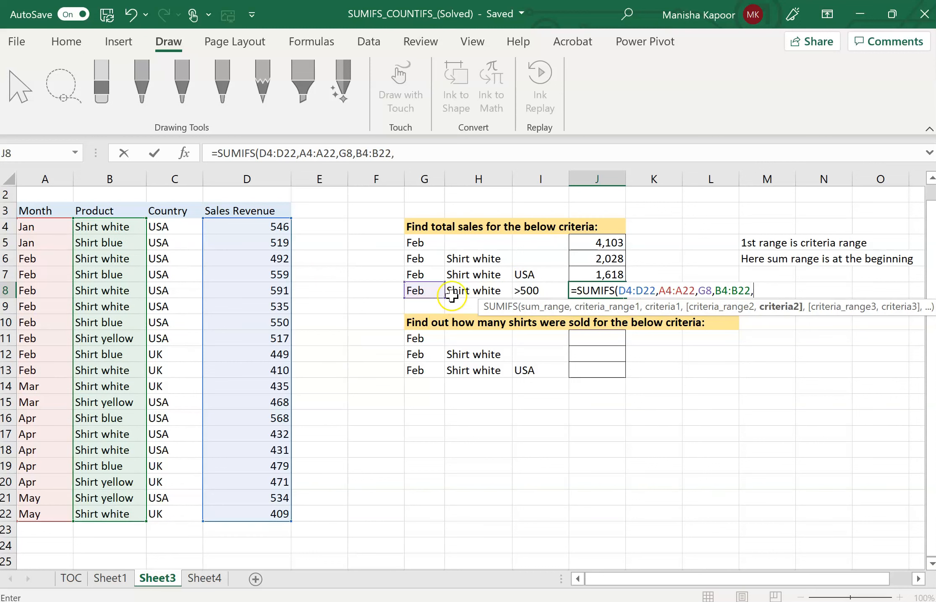
left_click(468, 290)
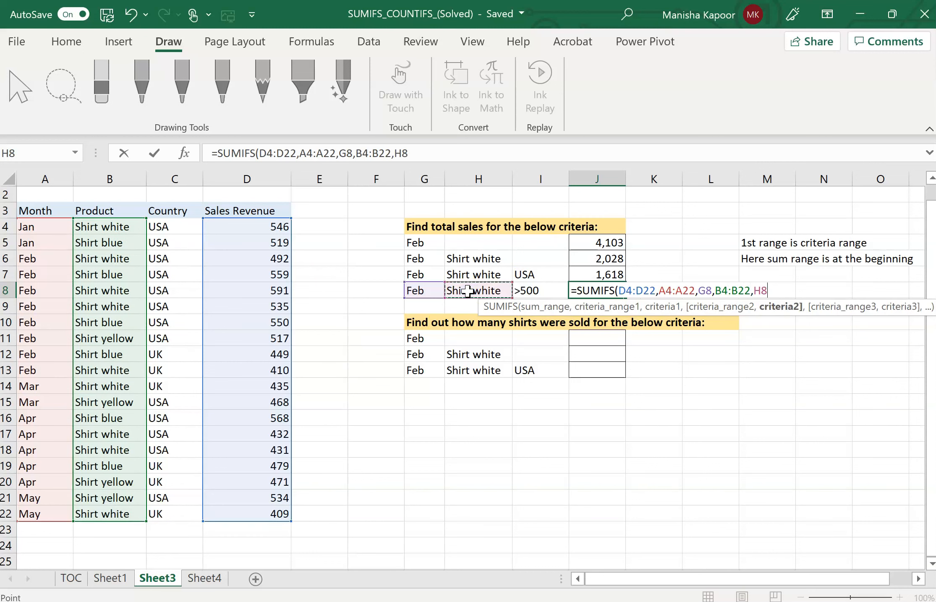
type(",")
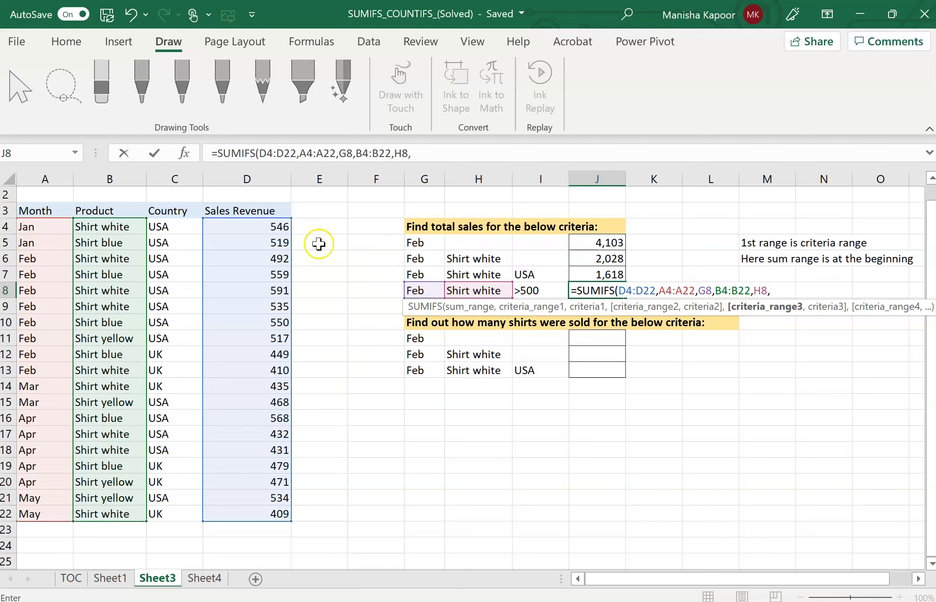
Add sales range D4:D22 matched to I8 as the third criteria pair and complete the J8 formula
left_click_drag(254, 224, 246, 509)
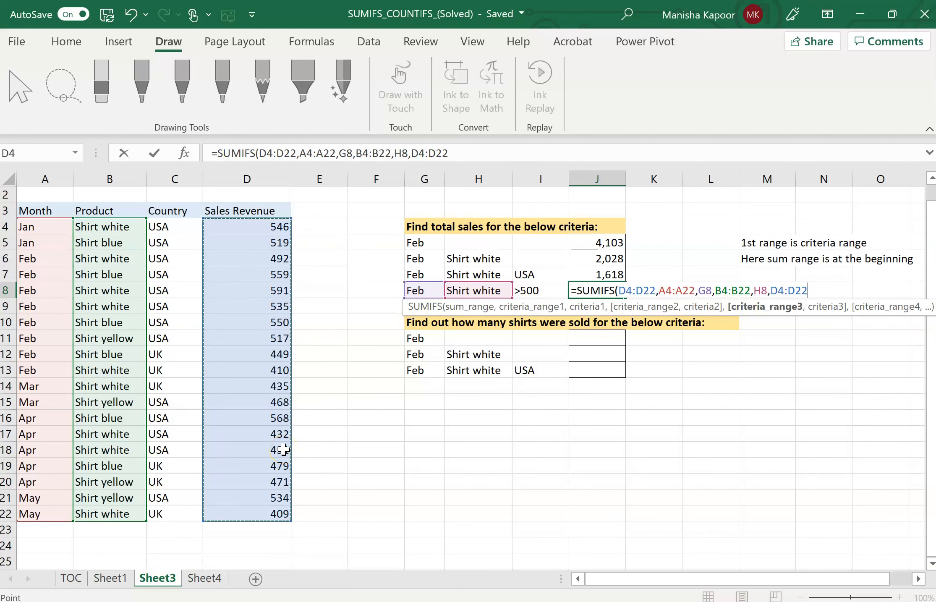
type(",")
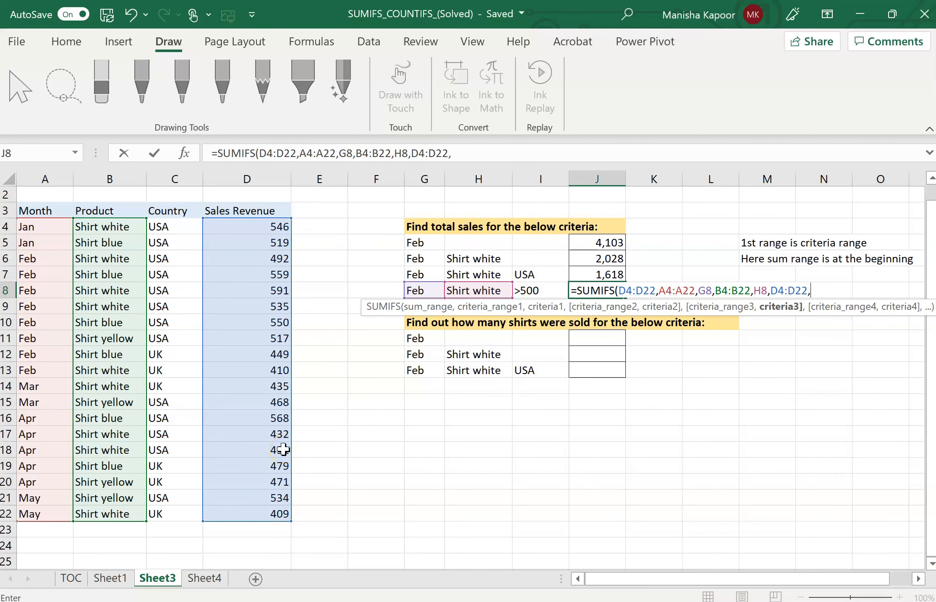
left_click(551, 290)
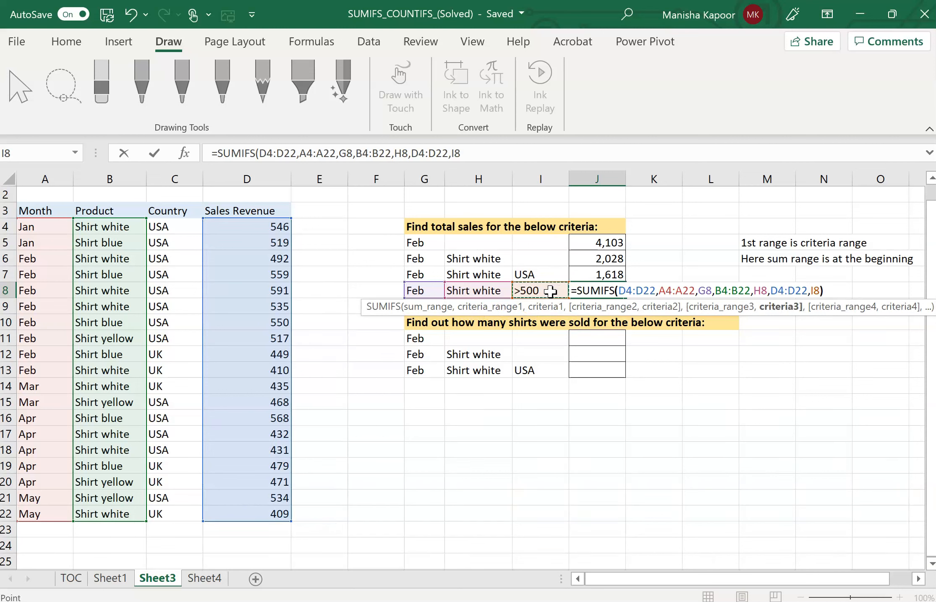
key("Return")
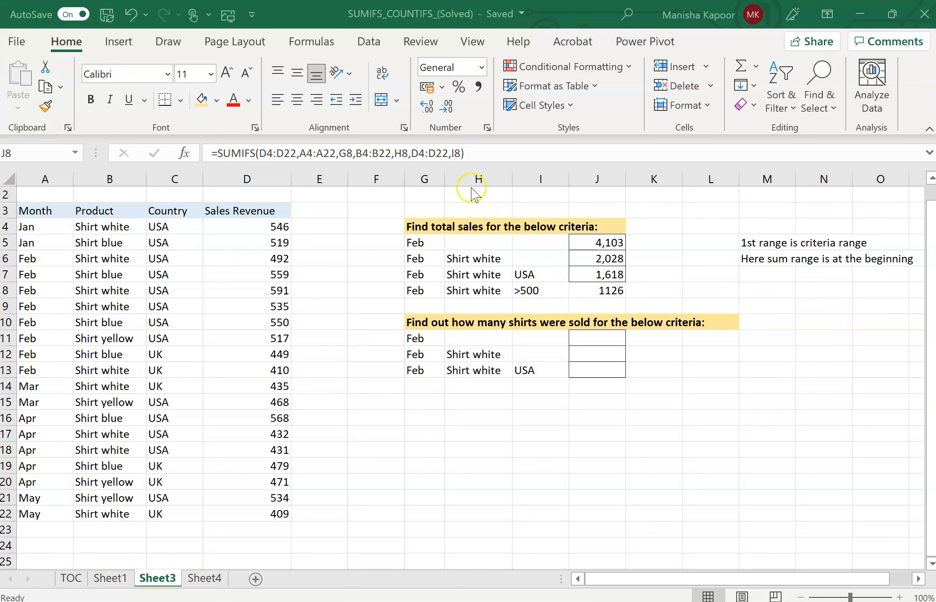
Try to replace the I8 reference in the J8 formula with an unquoted >500 criterion
left_click(461, 156)
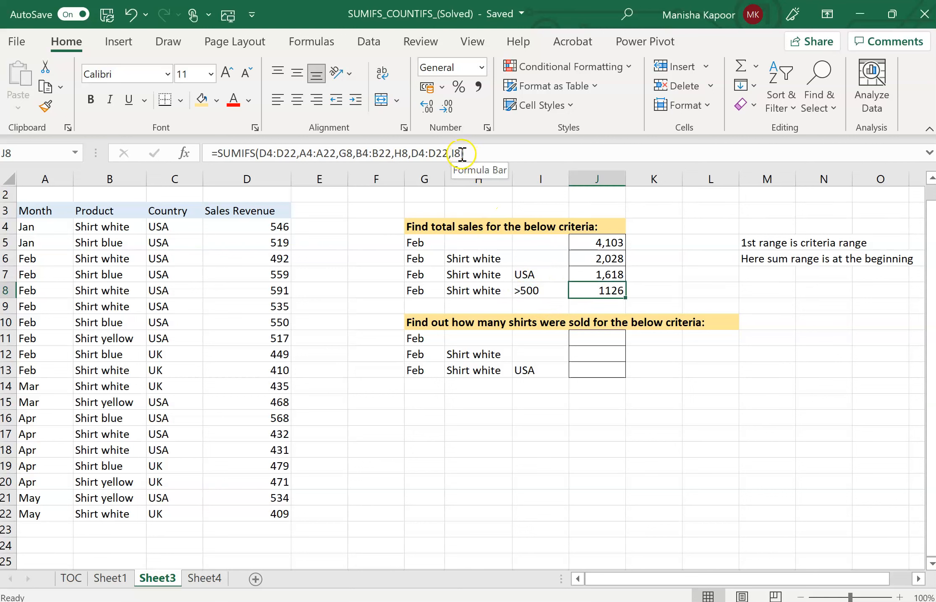
left_click(460, 154)
key("BackSpace")
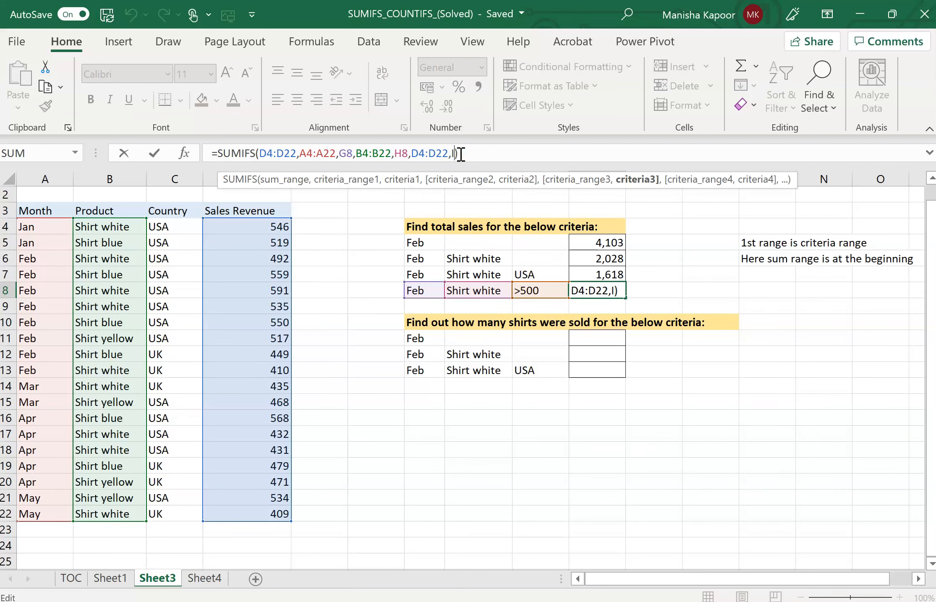
key("BackSpace")
type(">500")
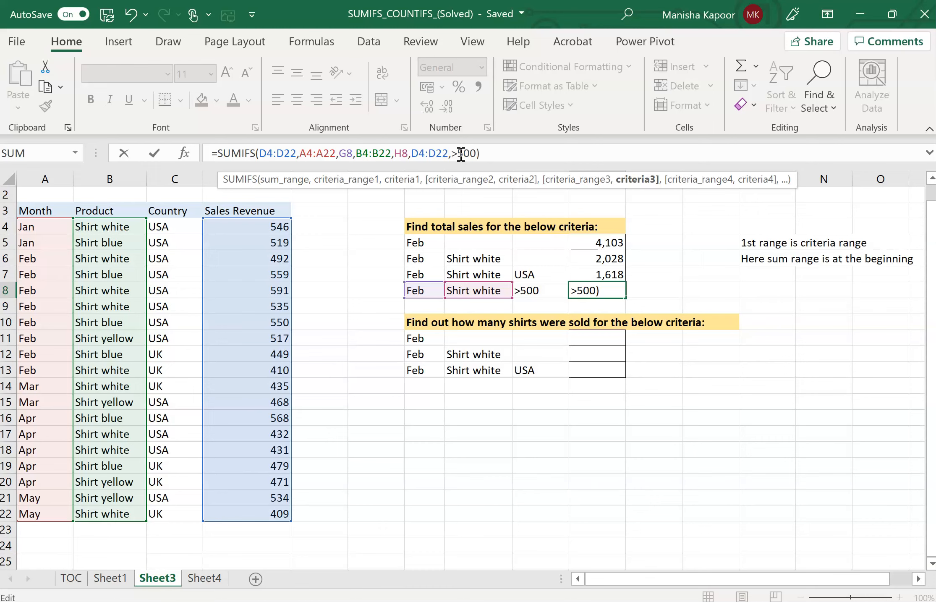
key("Return")
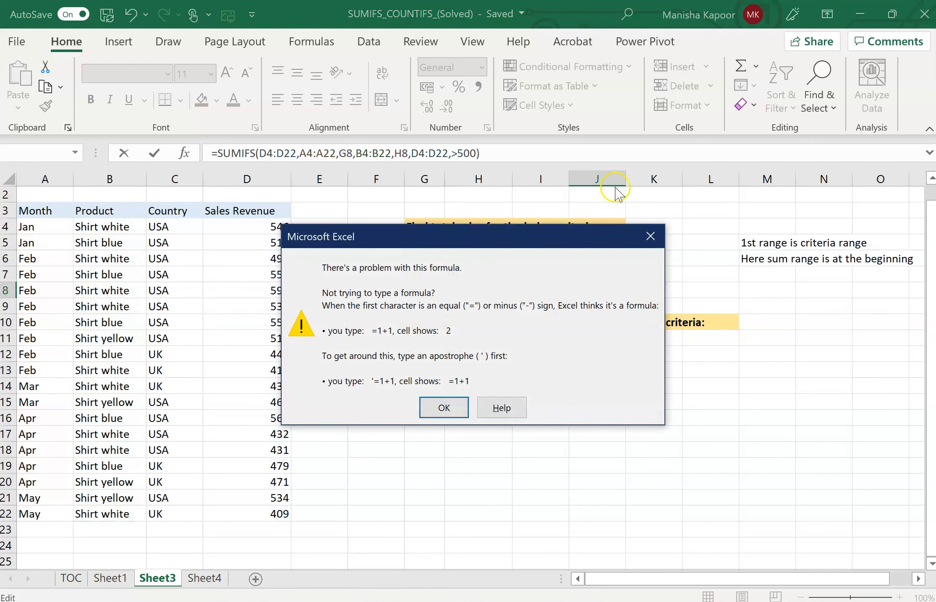
left_click(648, 242)
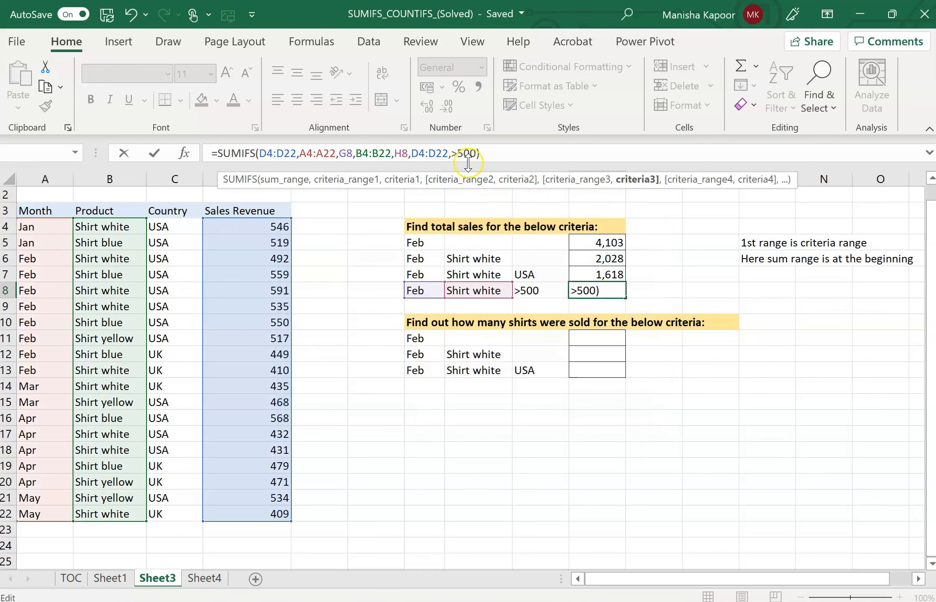
Enclose the >500 criterion in the J8 formula in double quotation marks
type("\"")
left_click(482, 156)
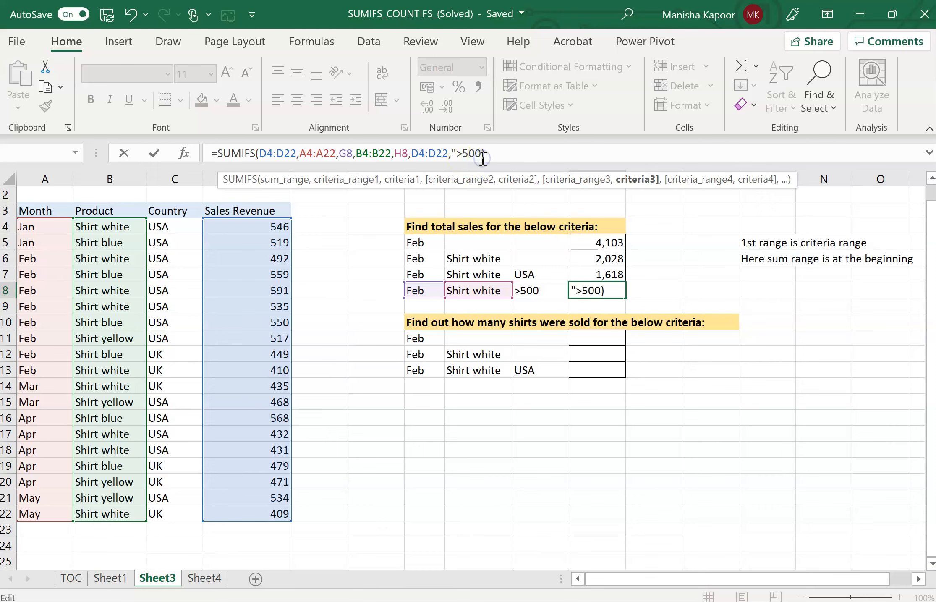
type("\"")
left_click(500, 154)
key("Return")
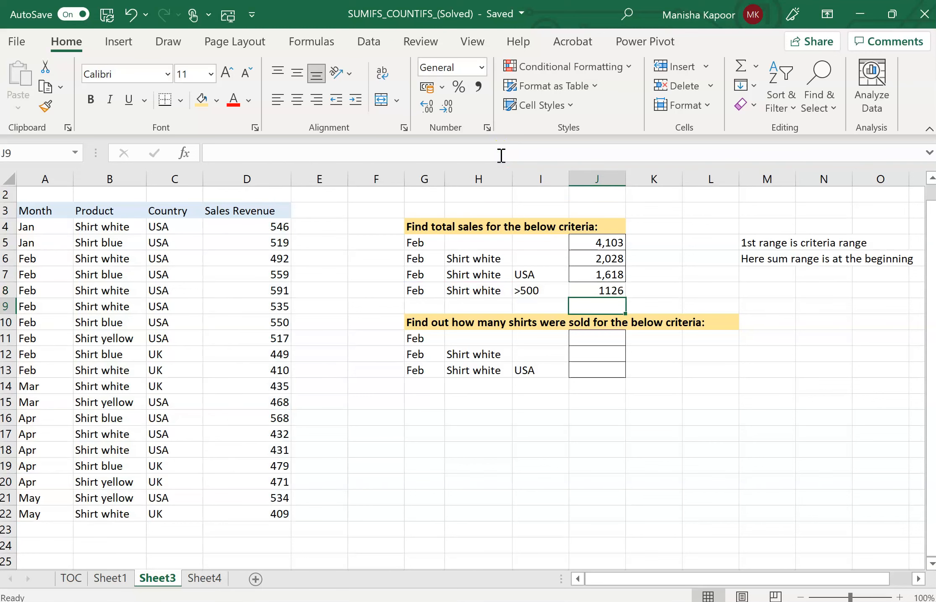
Try to place 500 directly outside the quotation marks in the J8 criterion, as ">"500
left_click(527, 289)
left_click(587, 291)
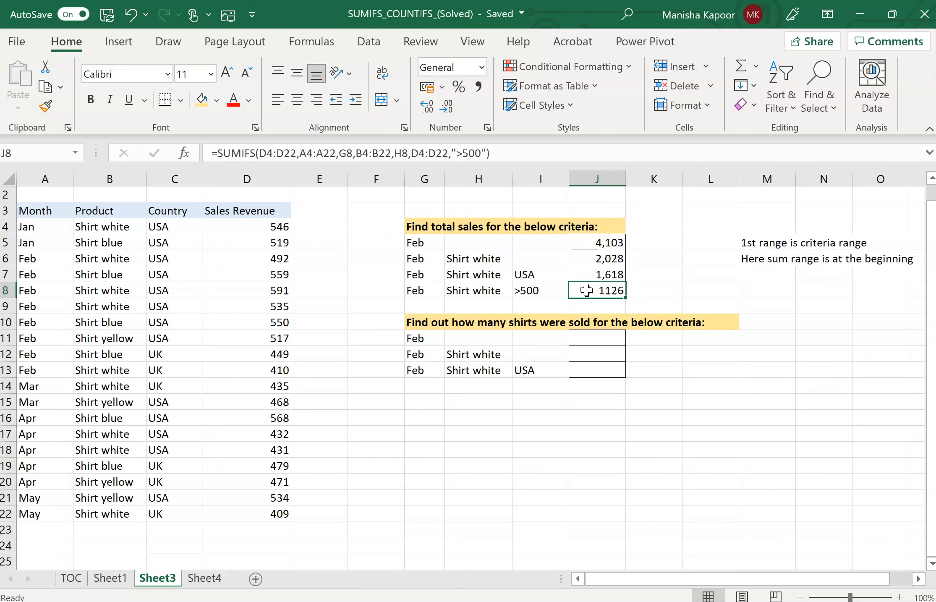
left_click(484, 154)
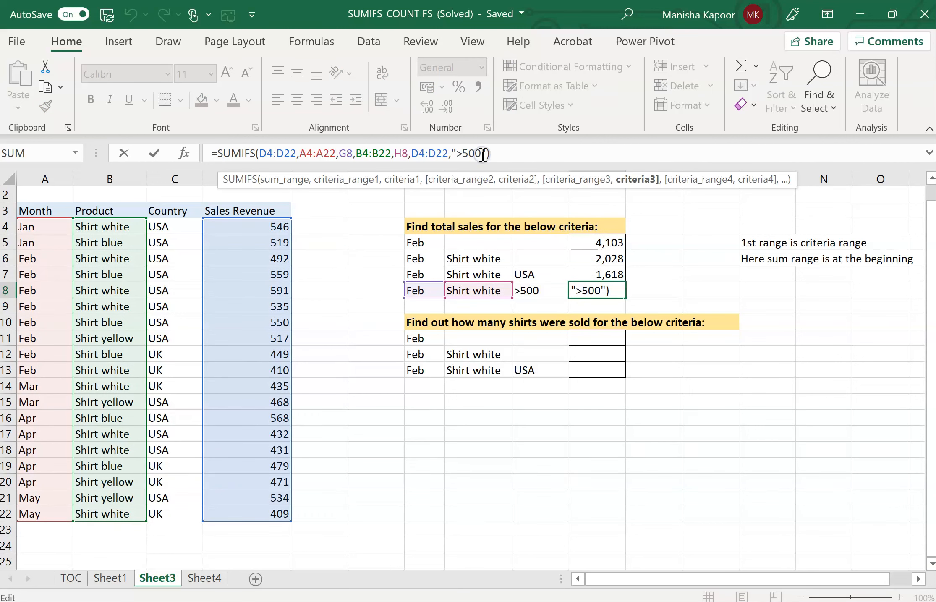
key("BackSpace")
key("BackSpace")
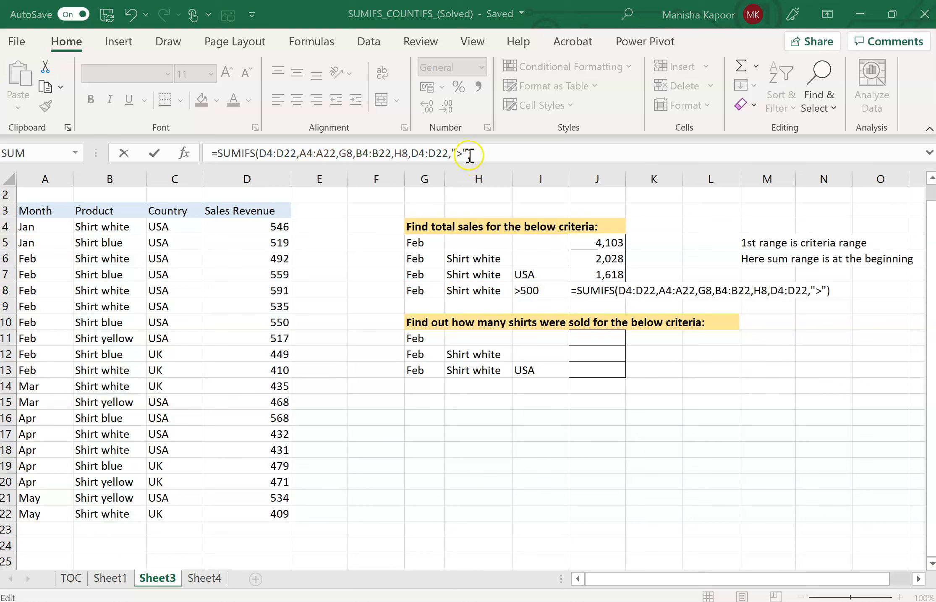
left_click(470, 156)
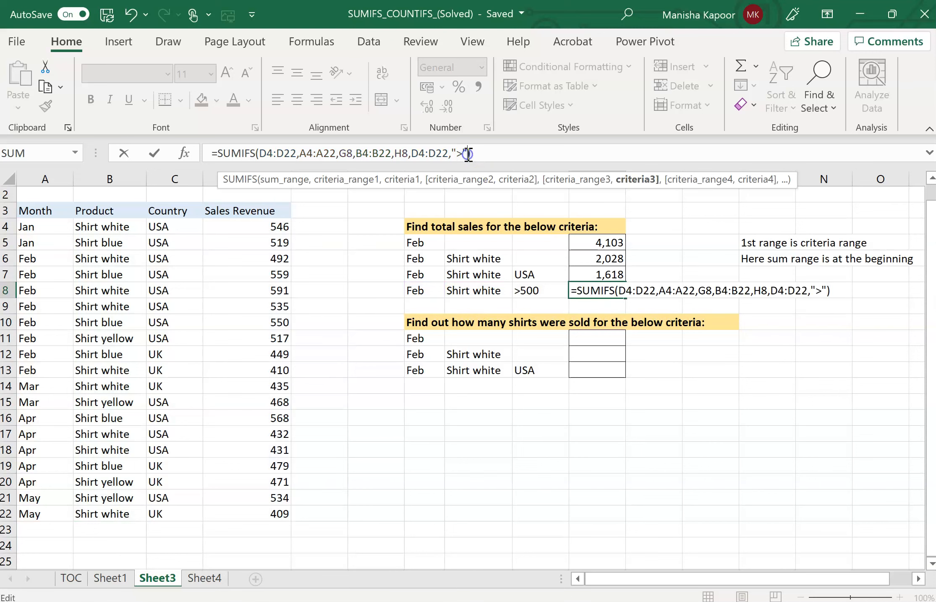
type("500")
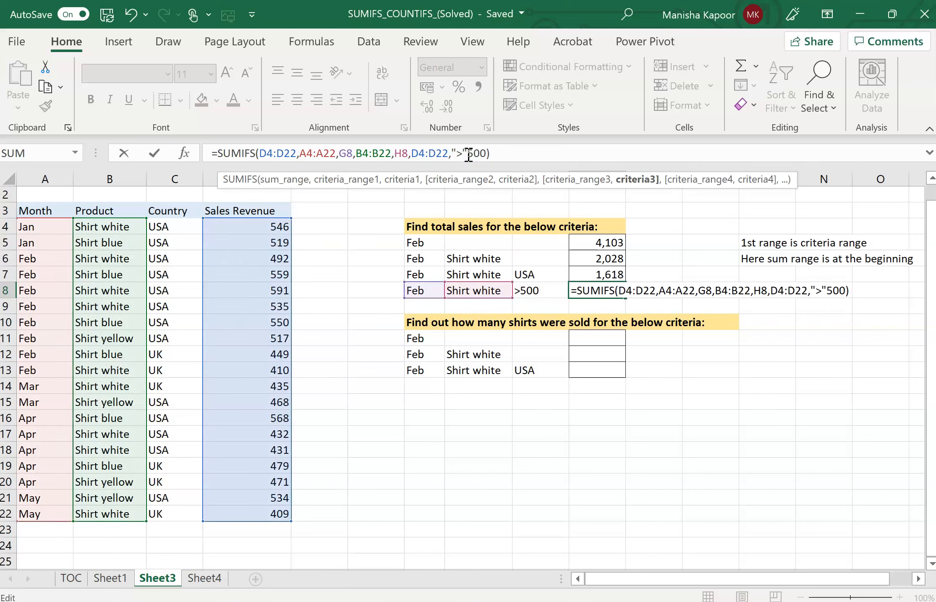
key("Return")
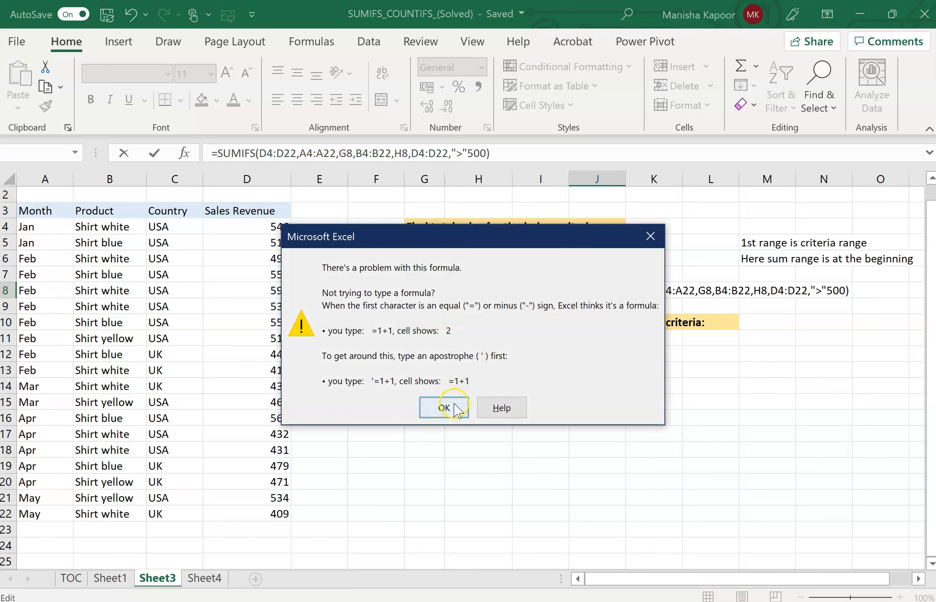
left_click(445, 407)
Join the quoted operator and the number with an ampersand in the J8 formula, as ">"&500
left_click(470, 155)
type("&")
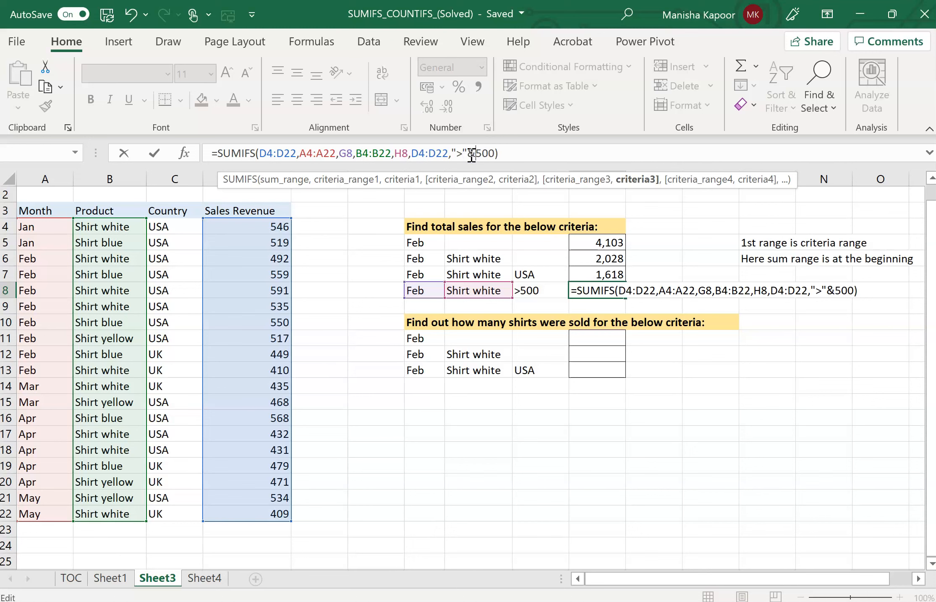
left_click(499, 154)
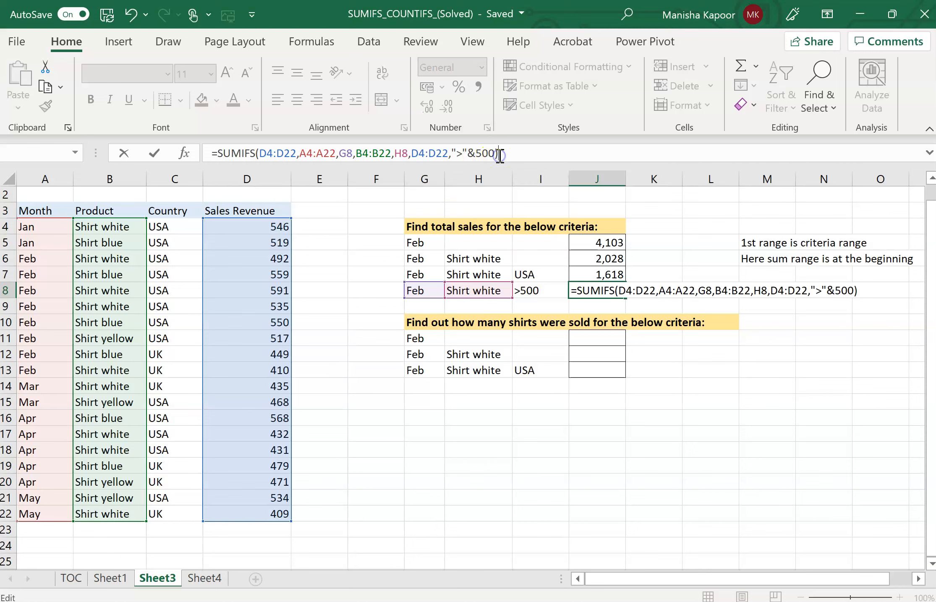
key("Return")
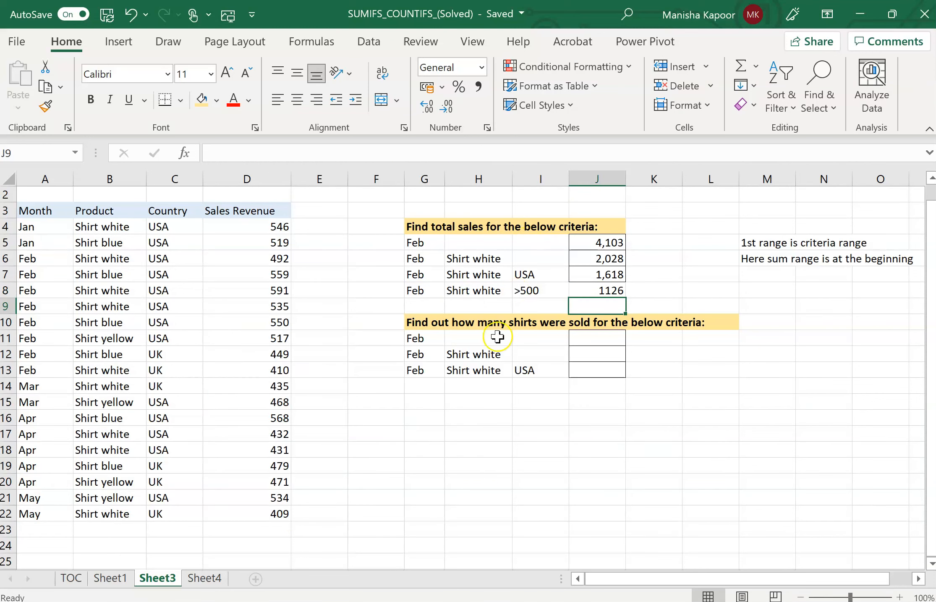
left_click(620, 294)
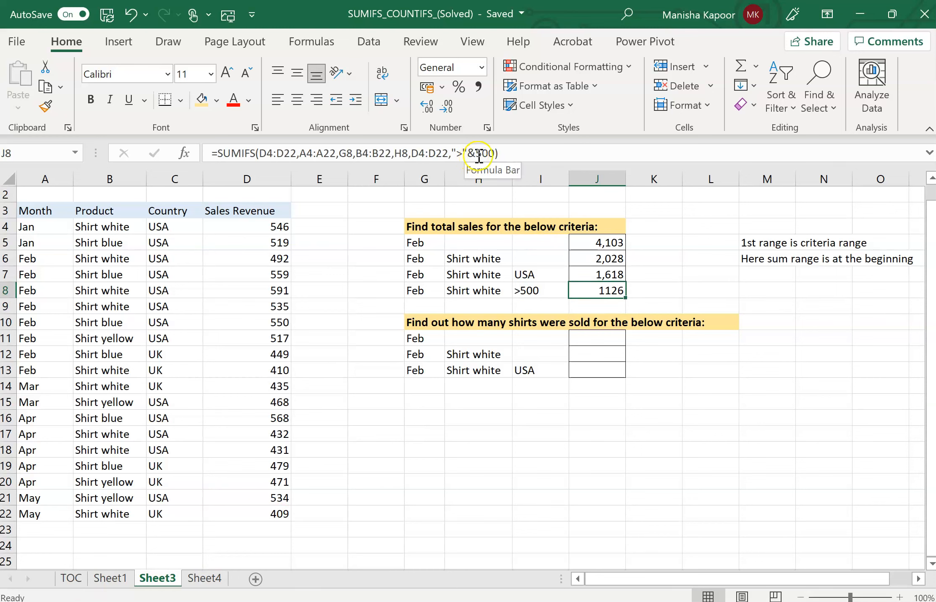
left_click(494, 153)
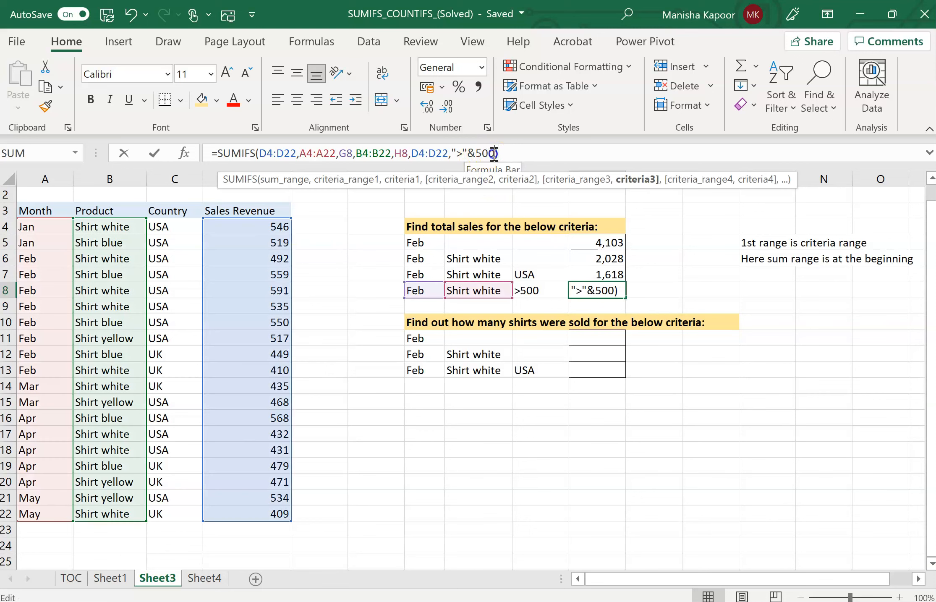
key("BackSpace")
key("BackSpace")
key("BackSpace")
key("BackSpace")
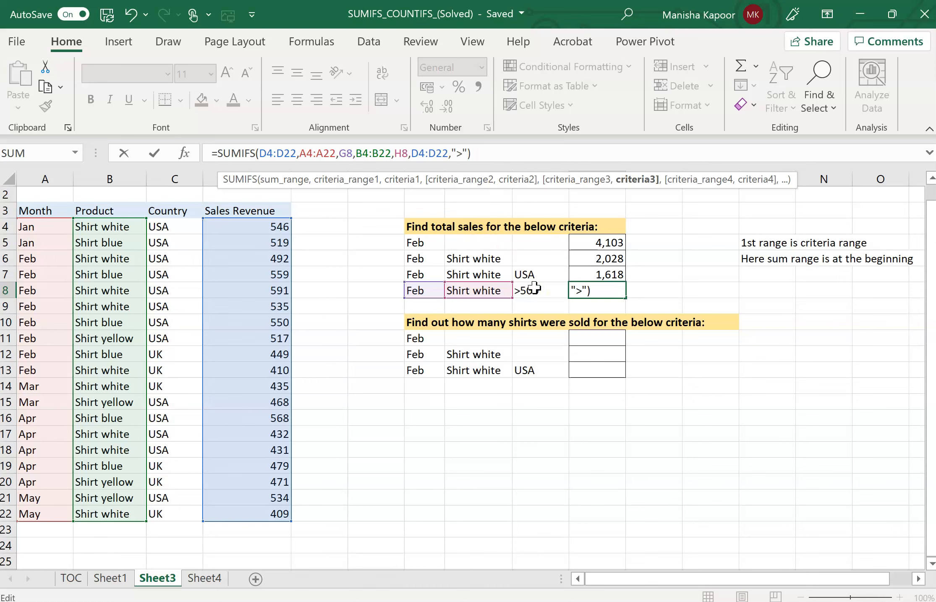
key("Escape")
Remove the greater-than sign from the sales criterion in I8, leaving the plain number 500
left_click(534, 288)
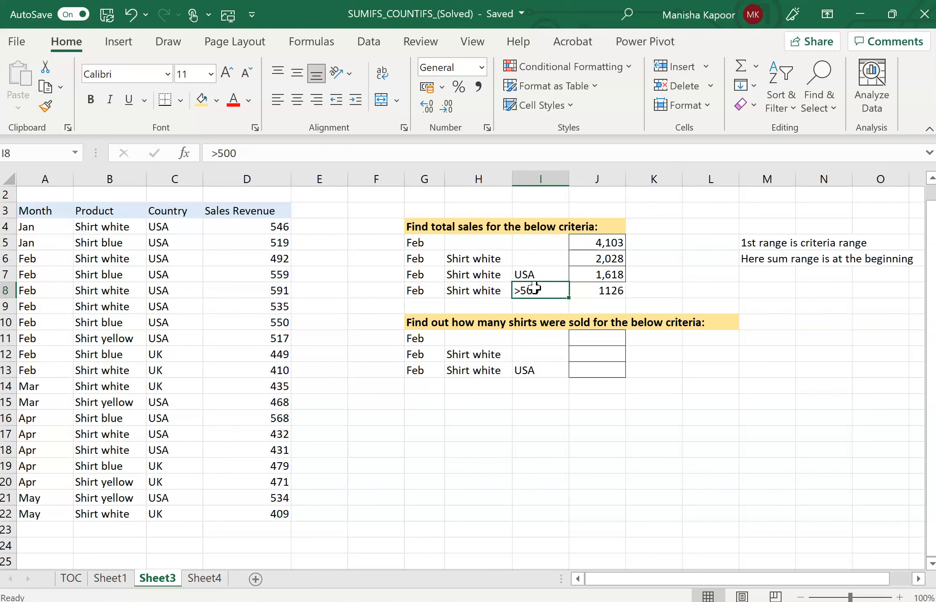
double_click(532, 290)
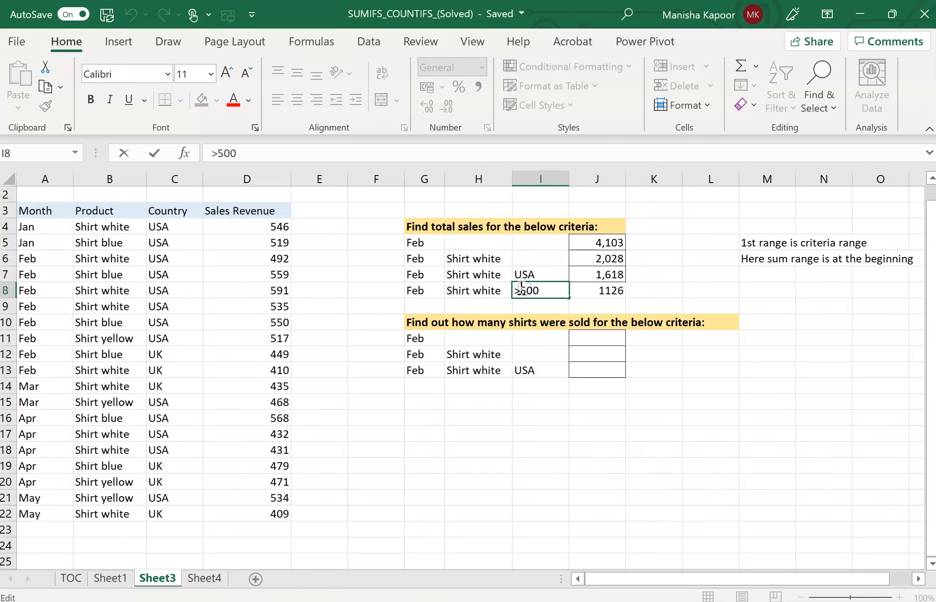
key("BackSpace")
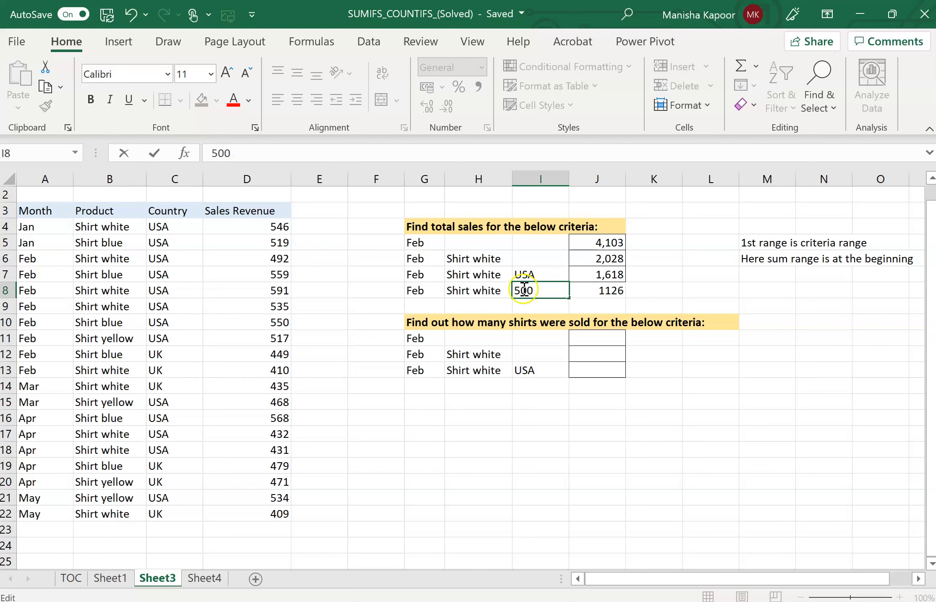
left_click(545, 308)
Replace the number 500 in the J8 formula with a reference to I8, making the criterion ">"&I8
left_click(601, 290)
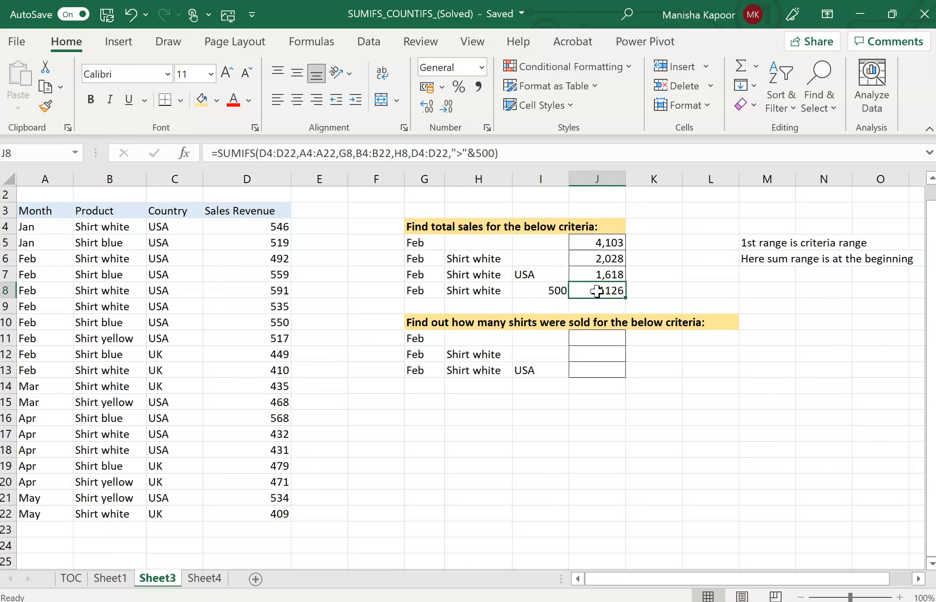
left_click(478, 156)
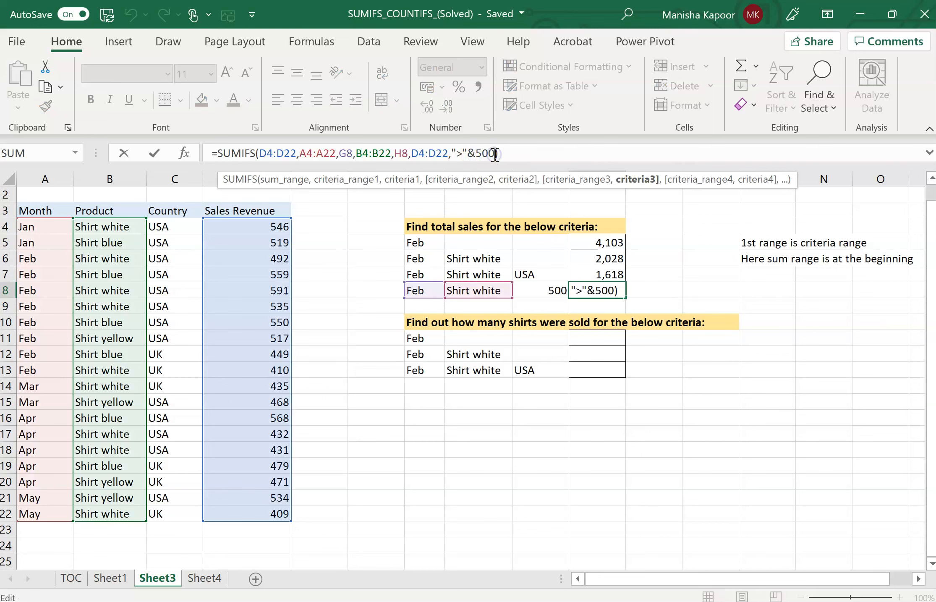
key("BackSpace")
key("BackSpace")
key("BackSpace")
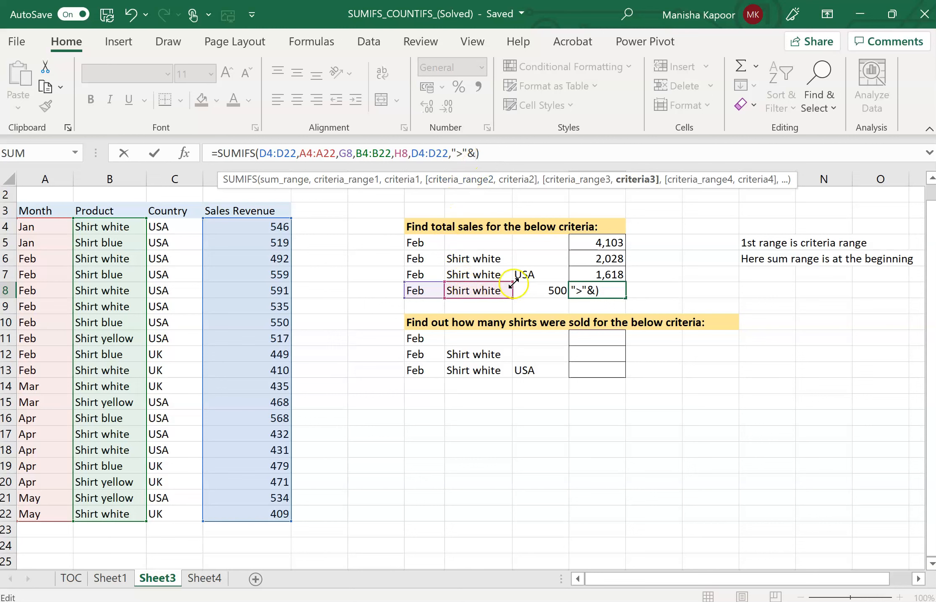
left_click(531, 290)
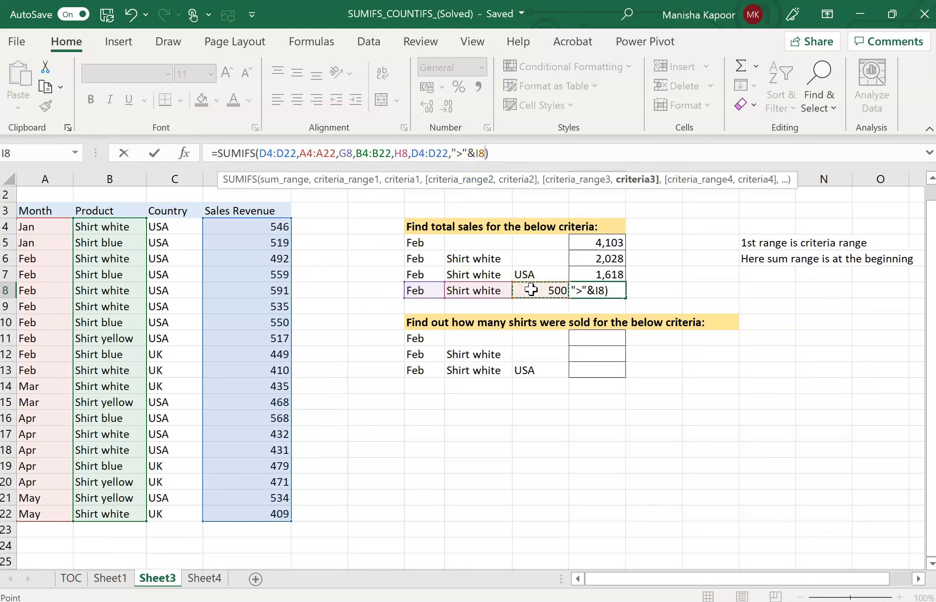
left_click(497, 154)
key("Return")
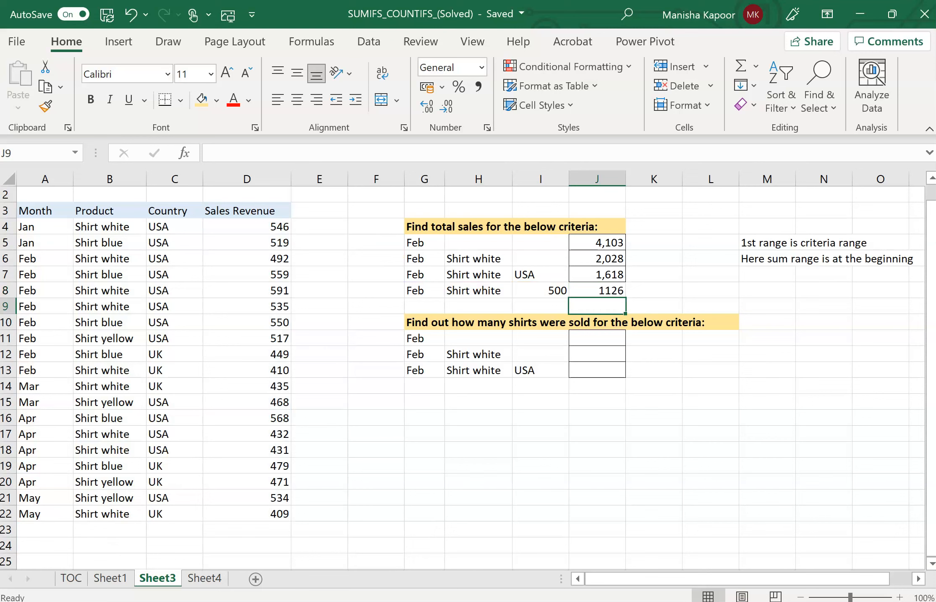
Change the J6 formula from SUMIFS to AVERAGEIFS, keeping its ranges and criteria, to average the February Shirt white sales
key("Up")
key("Up")
key("Up")
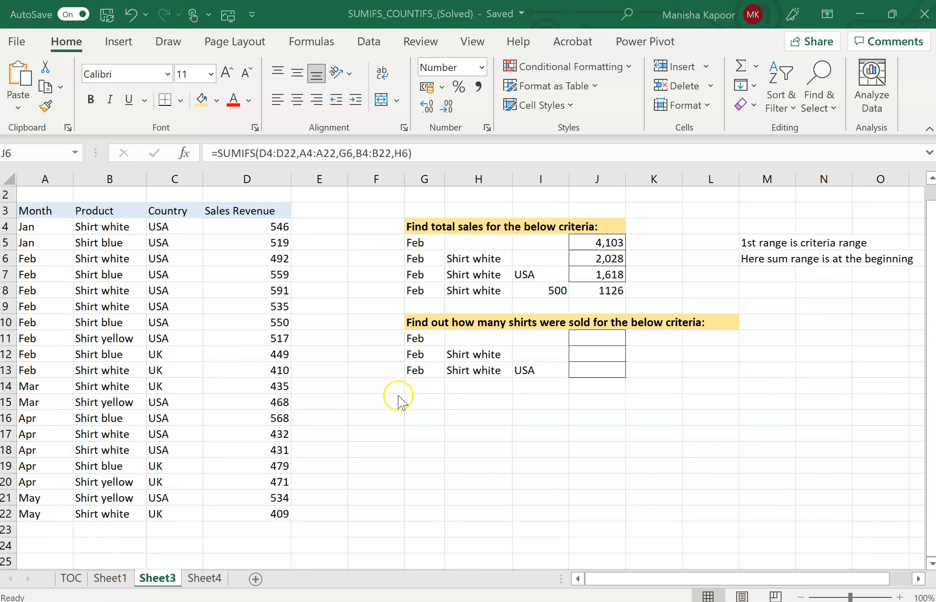
left_click(589, 258)
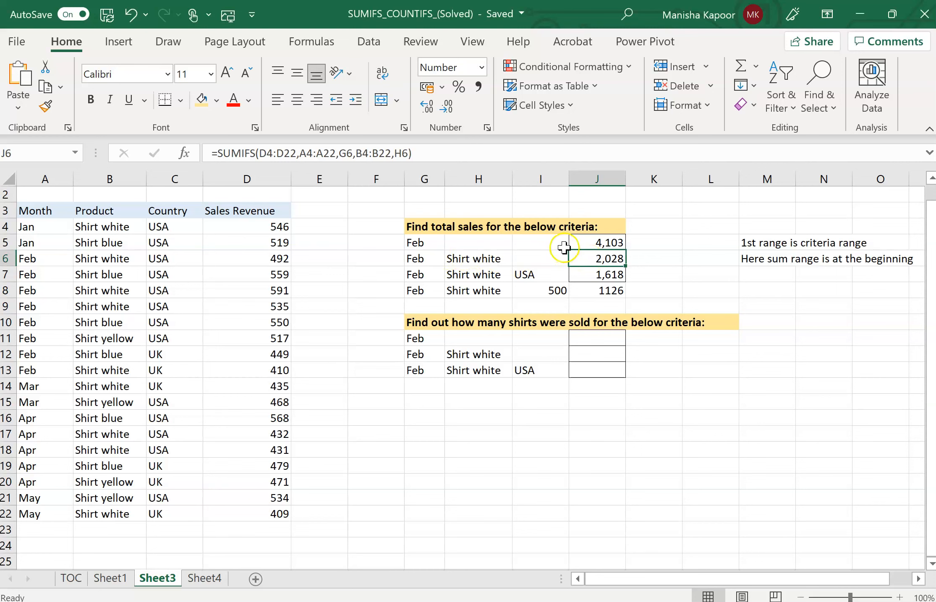
left_click(243, 153)
key("BackSpace")
key("BackSpace")
key("BackSpace")
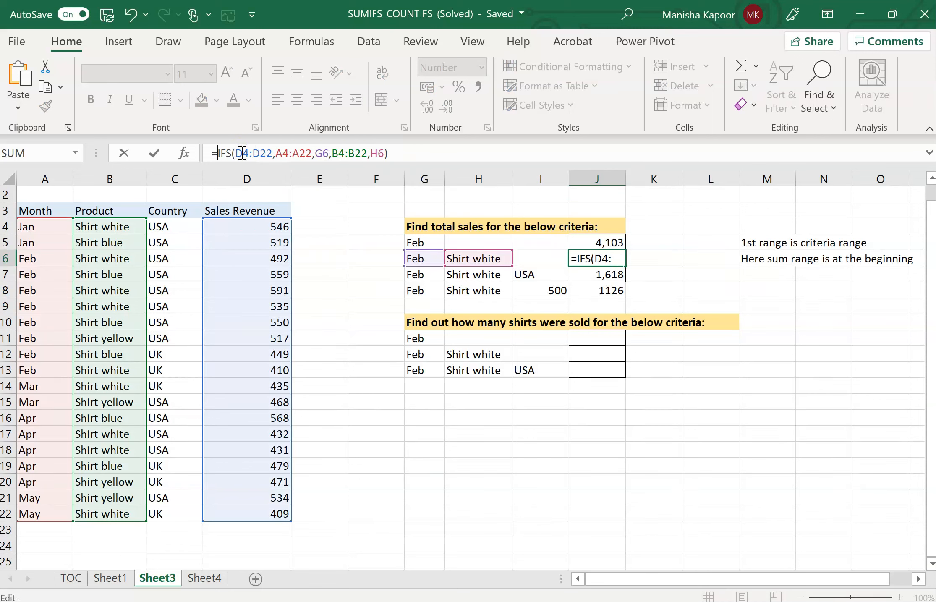
type("AVERAF")
type("E")
left_click(255, 155)
key("BackSpace")
type("GE")
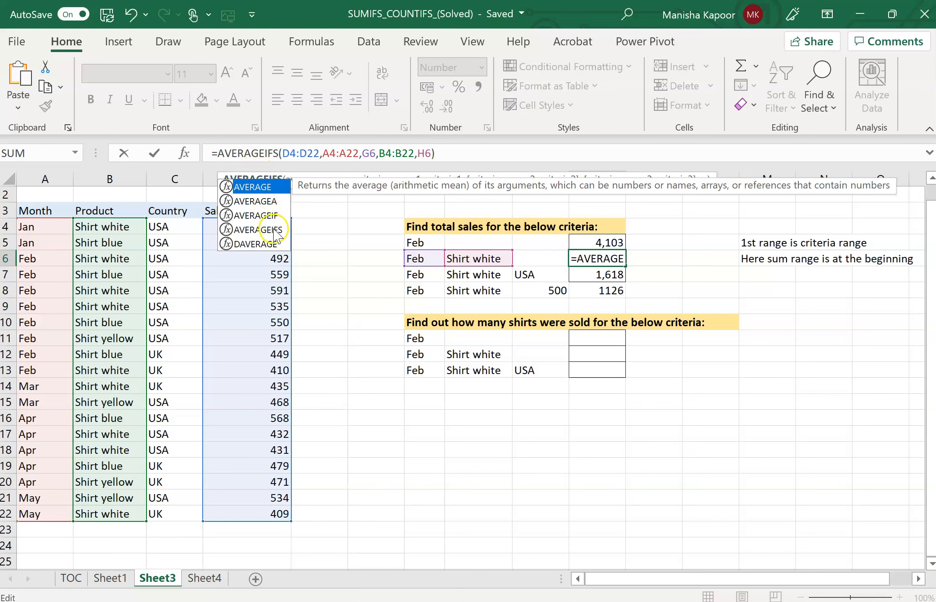
left_click(275, 230)
left_click(452, 153)
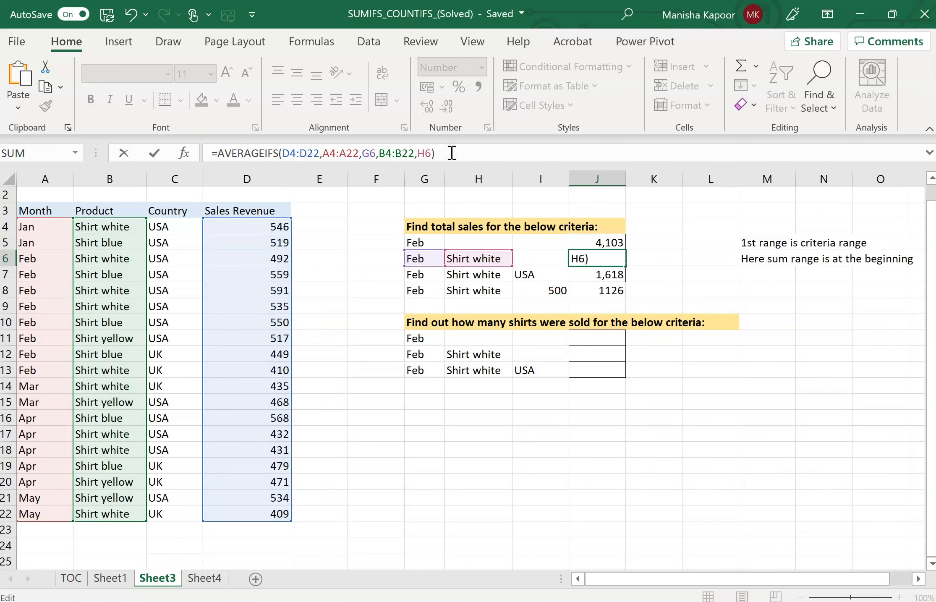
key("Return")
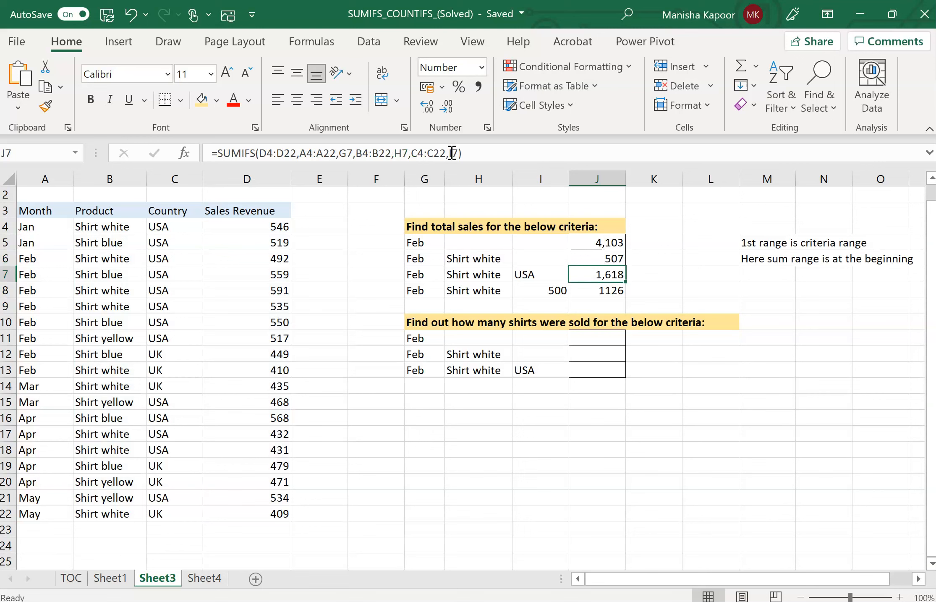
Try to convert the SUMIFS formula in J7 to AVERAGEIFS by replacing its SUM prefix with the new function name
double_click(610, 273)
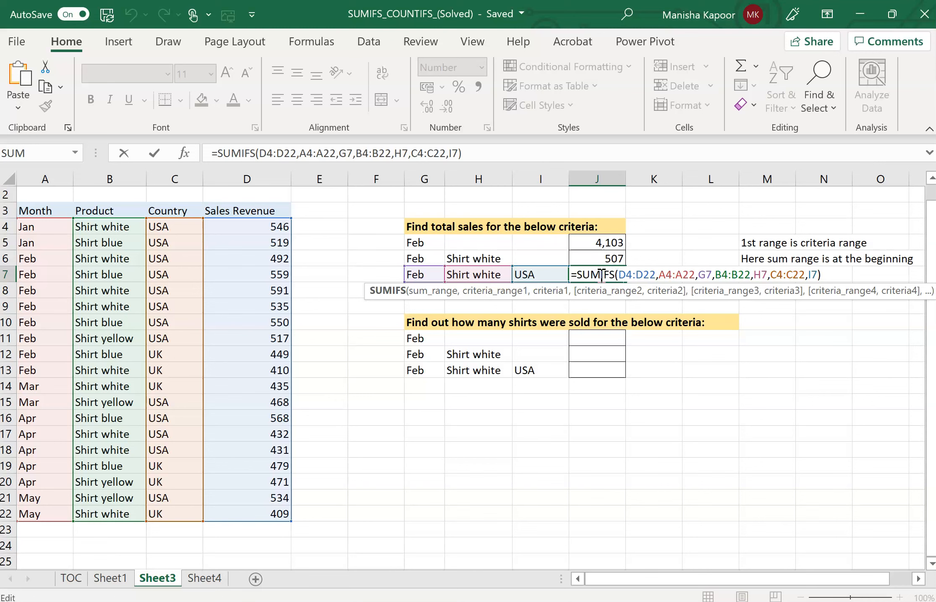
key("BackSpace")
key("BackSpace")
key("BackSpace")
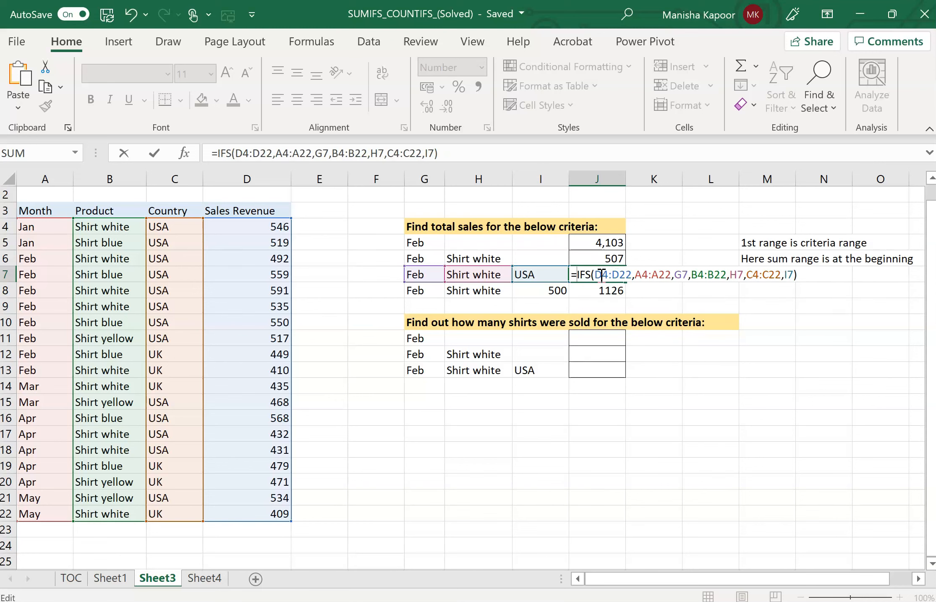
type("a")
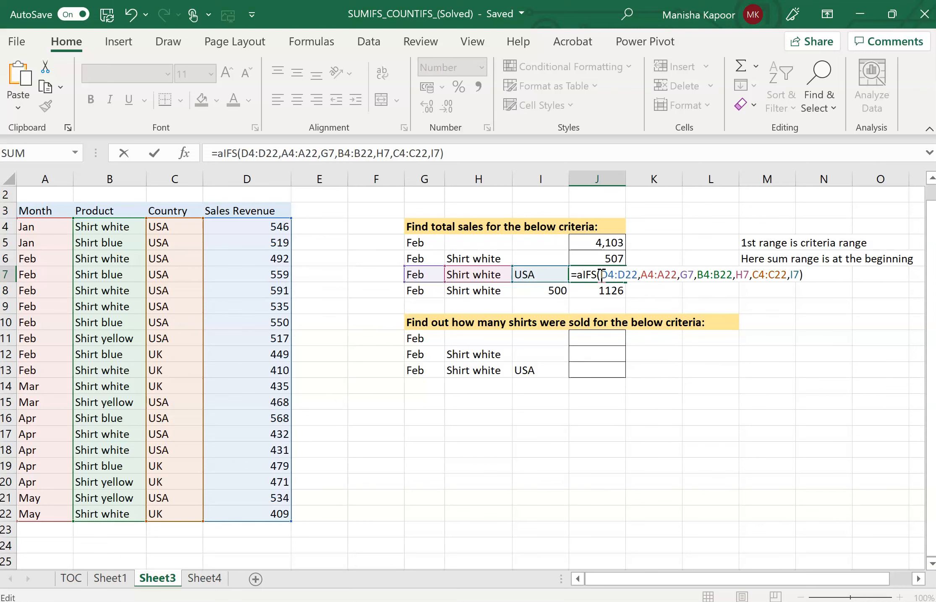
key("BackSpace")
type("A")
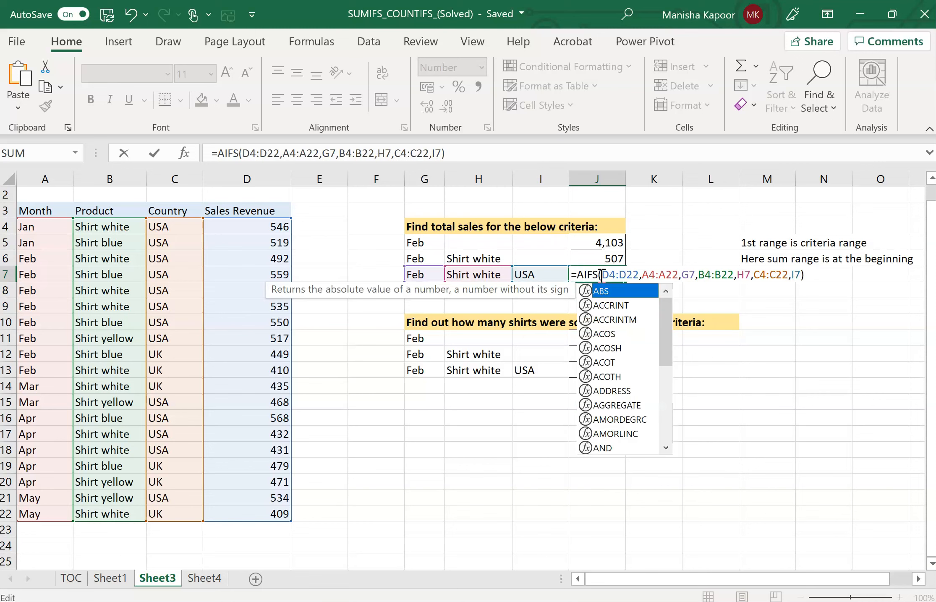
type("VERA")
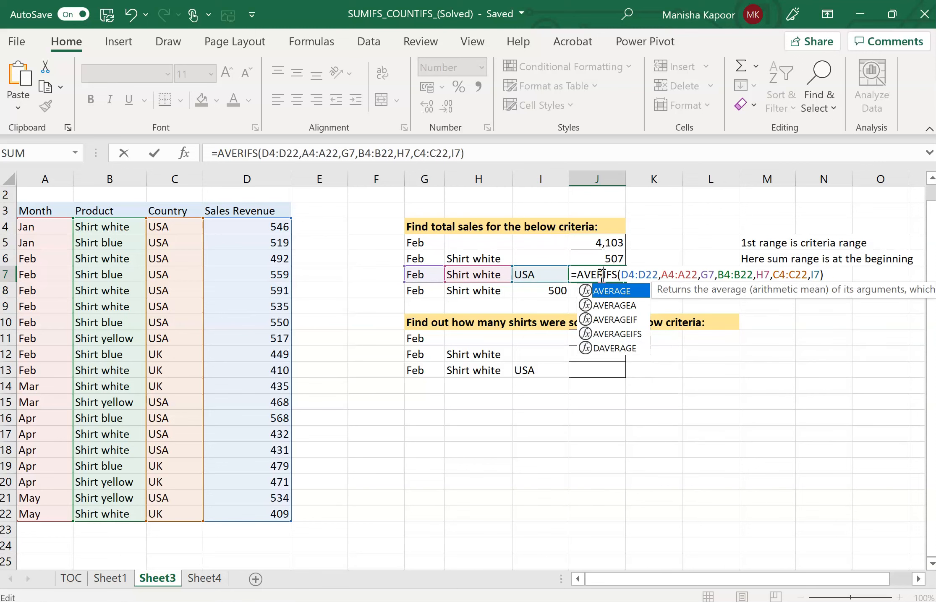
left_click(615, 275)
type("ge")
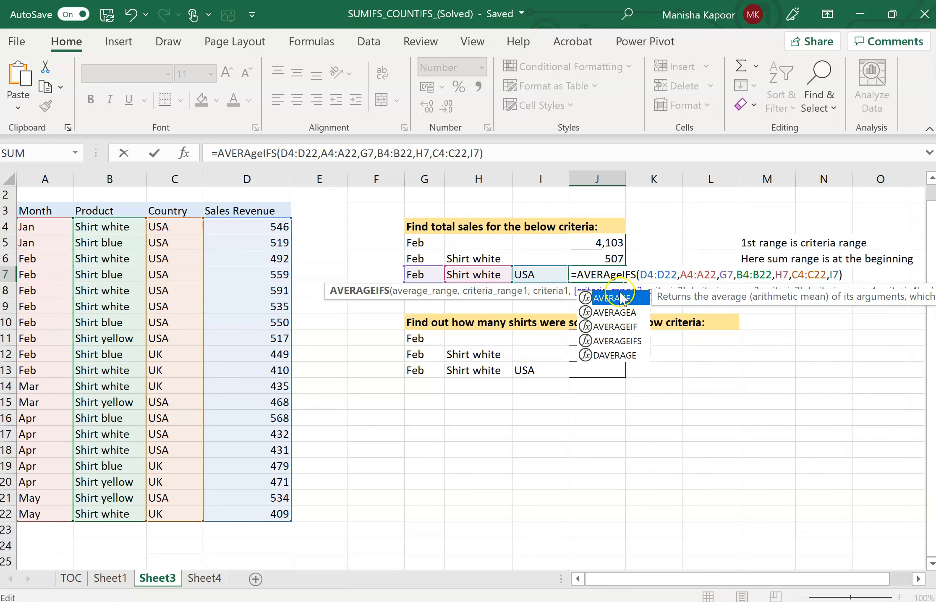
double_click(639, 347)
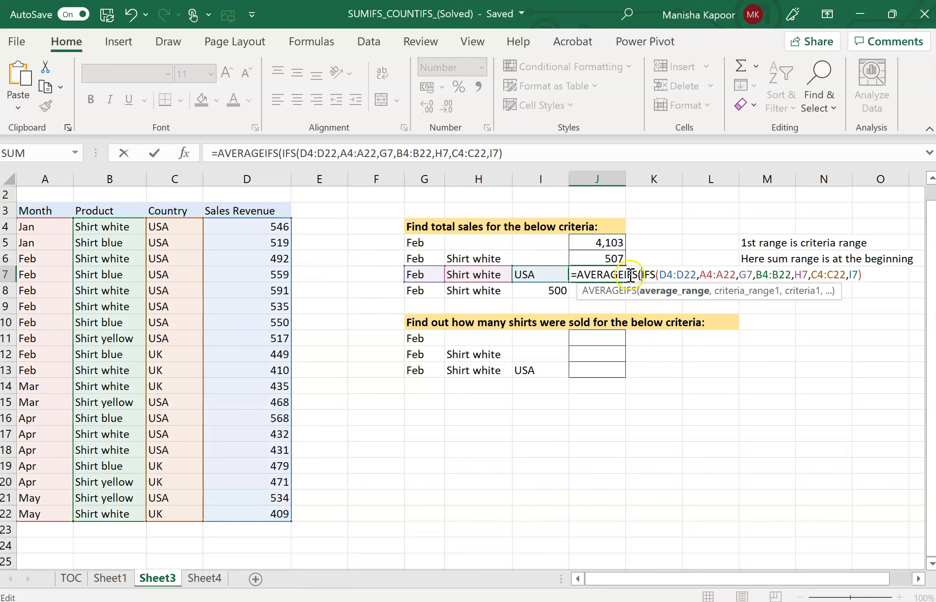
key("Return")
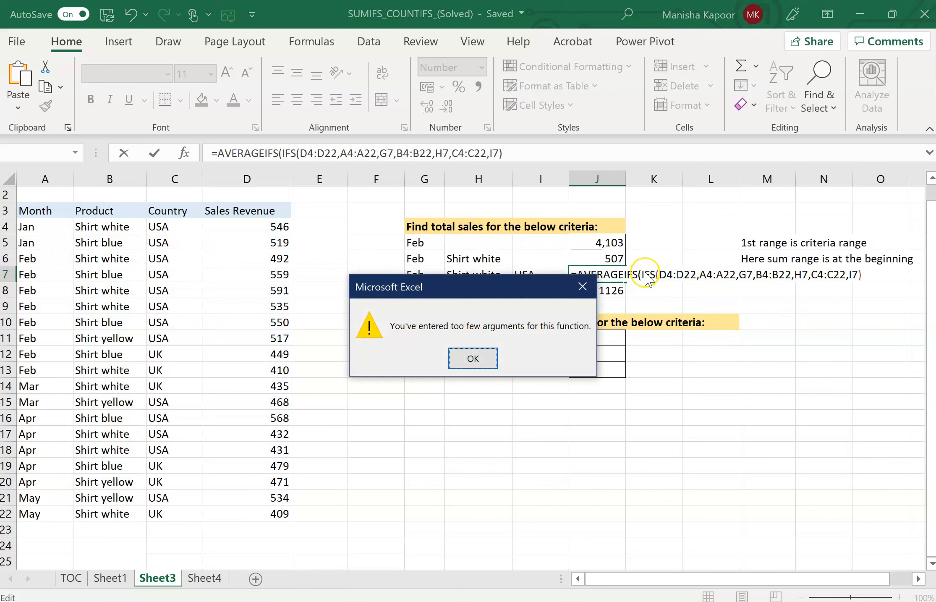
left_click(470, 358)
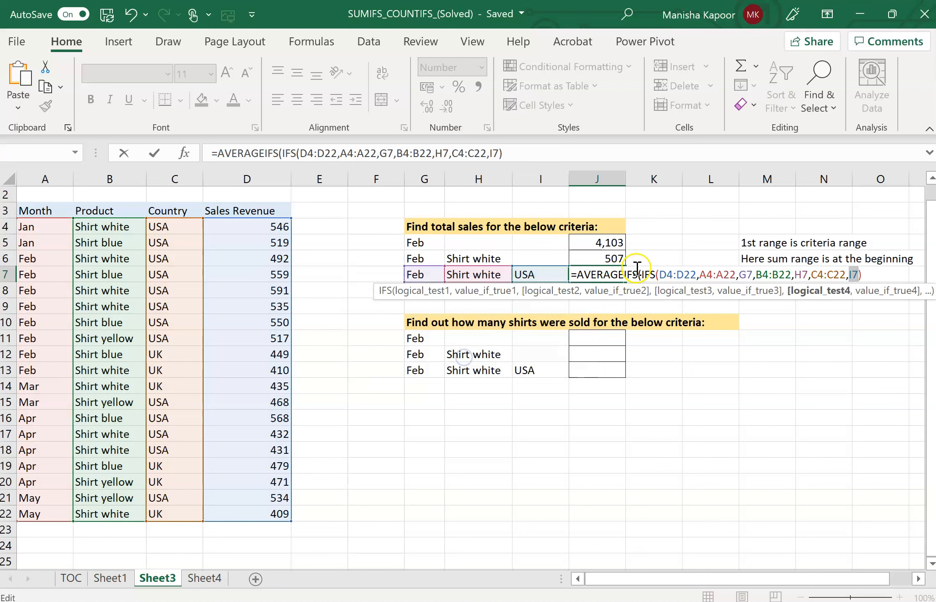
Remove the surplus IFS( from the J7 formula so it reads =AVERAGEIFS(D4:D22,A4:A22,G7,B4:B22,H7,C4:C22,I7)
left_click(653, 277)
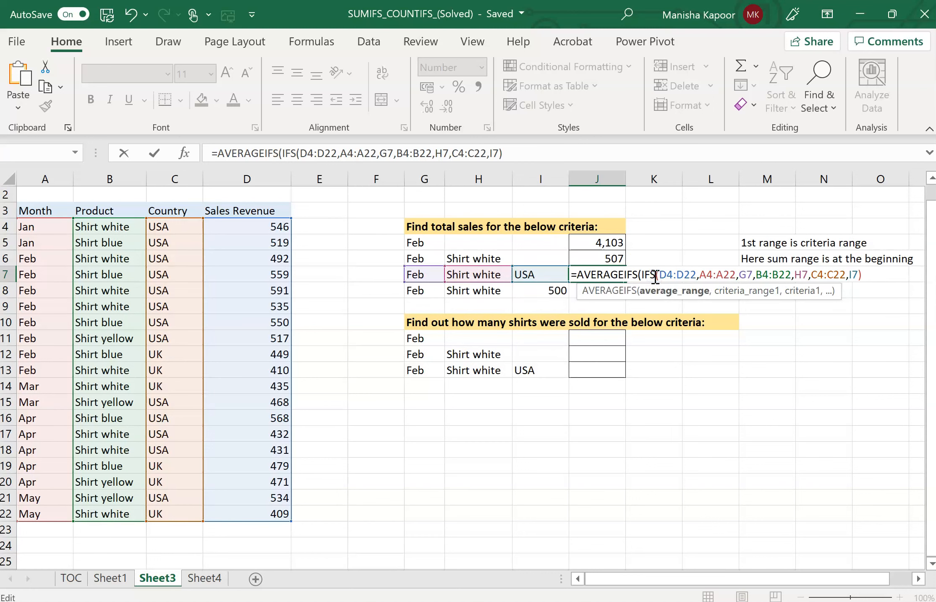
key("BackSpace")
key("BackSpace")
key("BackSpace")
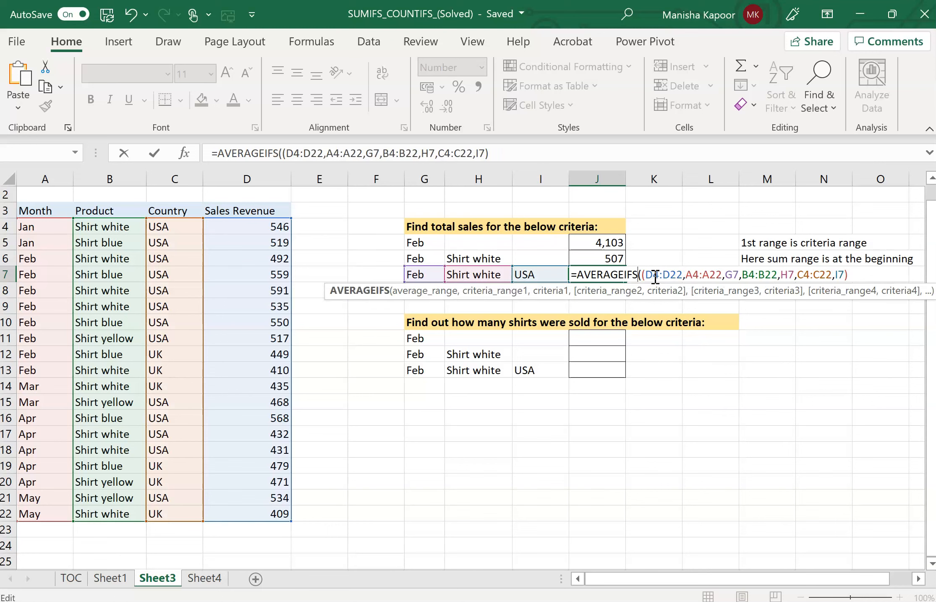
key("Delete")
key("Return")
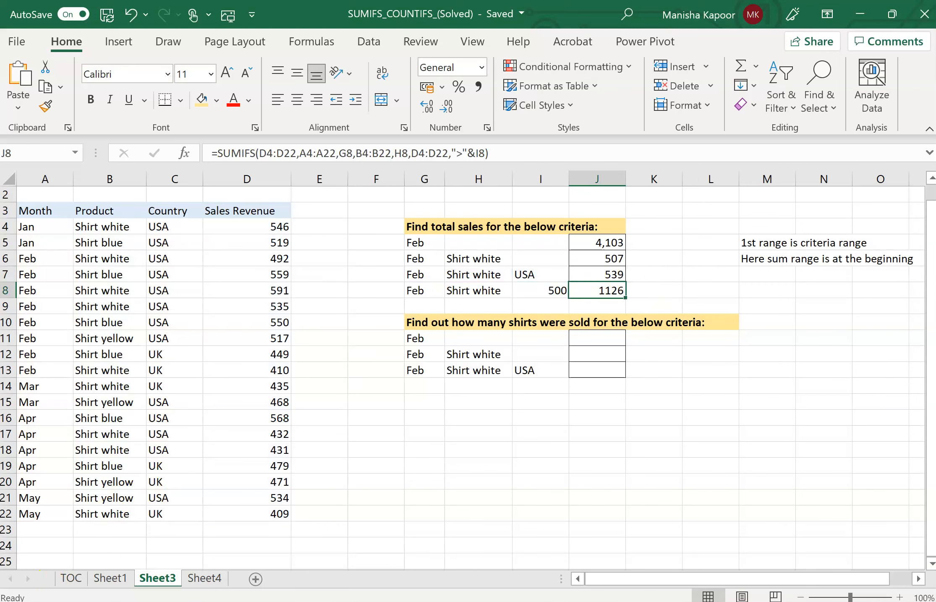
Count the February shirt rows in J11 with the formula =COUNTIF(A4:A22,G11)
key("Down")
key("Down")
key("Down")
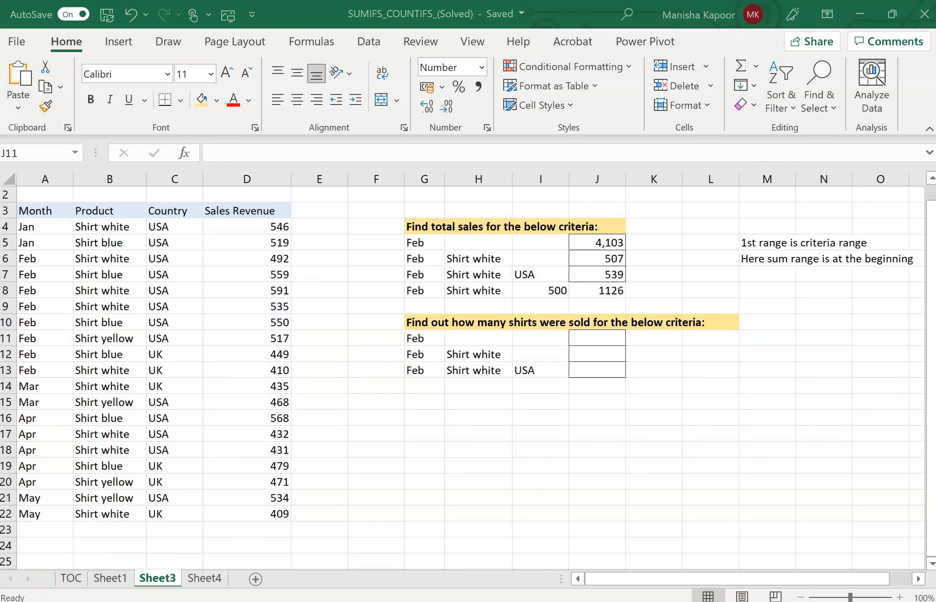
left_click(582, 339)
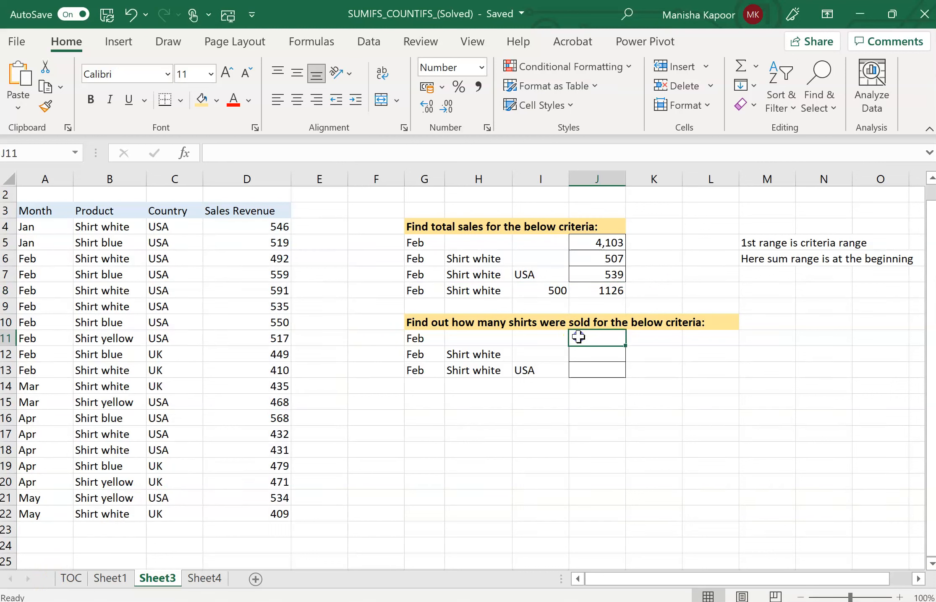
left_click(417, 342)
left_click(586, 338)
type("=count")
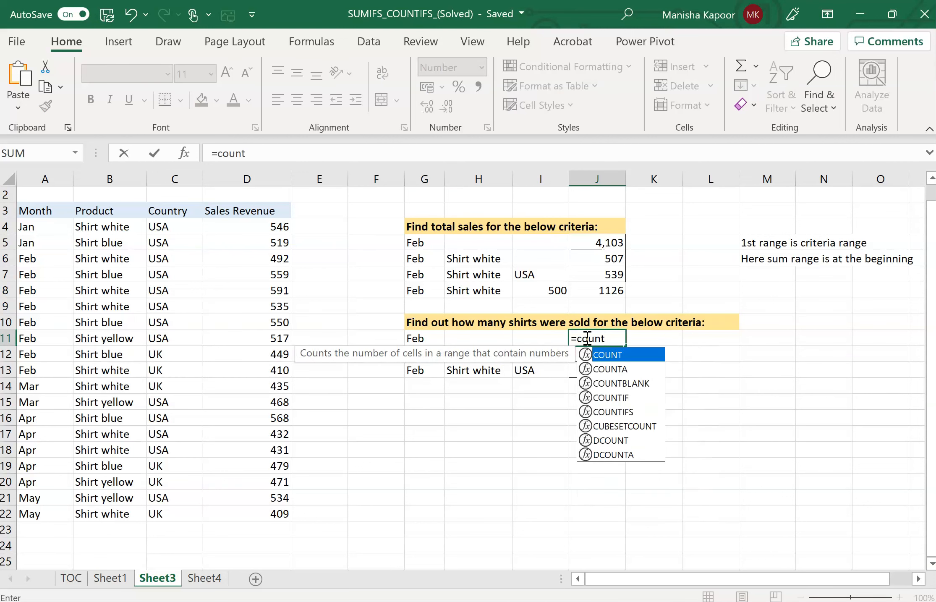
double_click(625, 399)
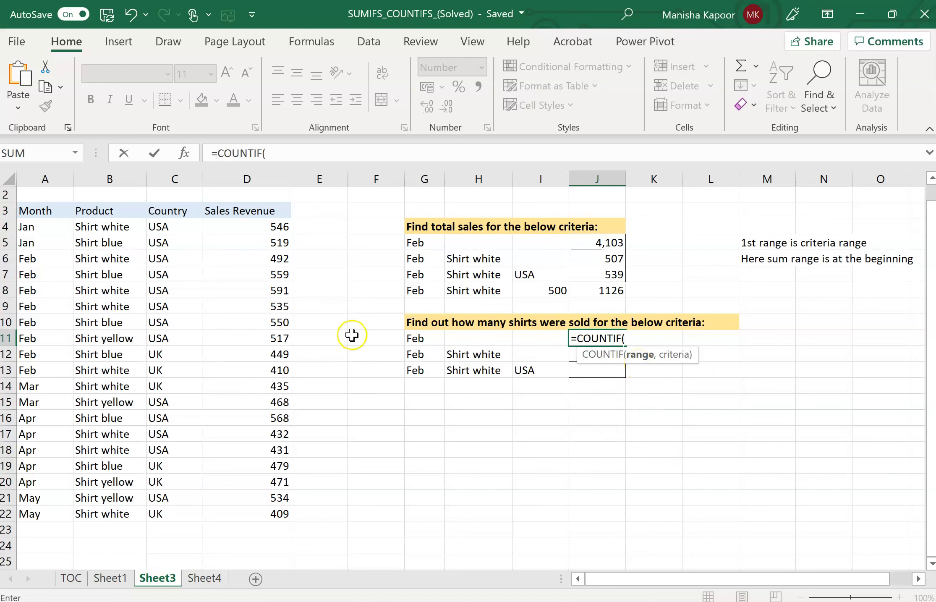
left_click(36, 227)
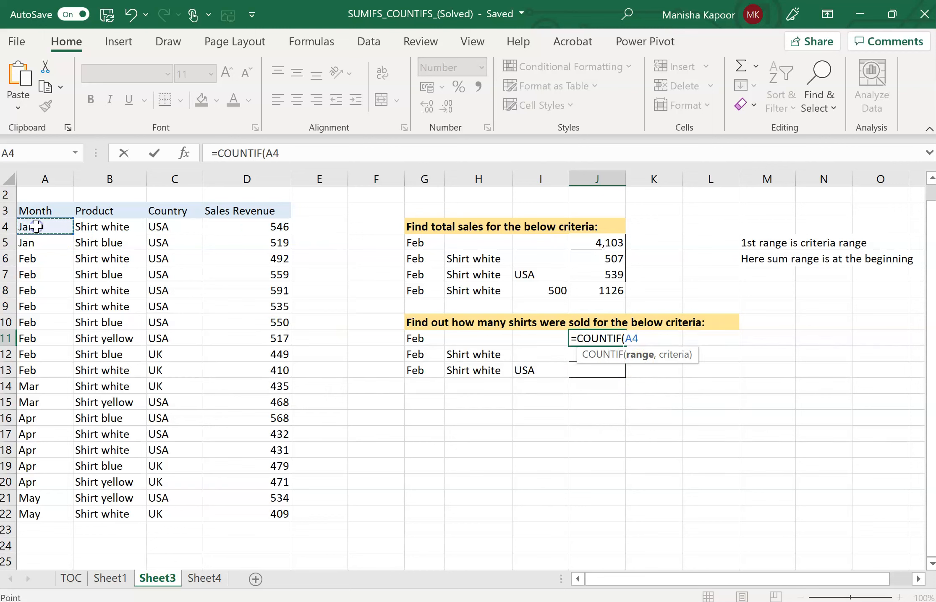
key("ctrl+shift+Down")
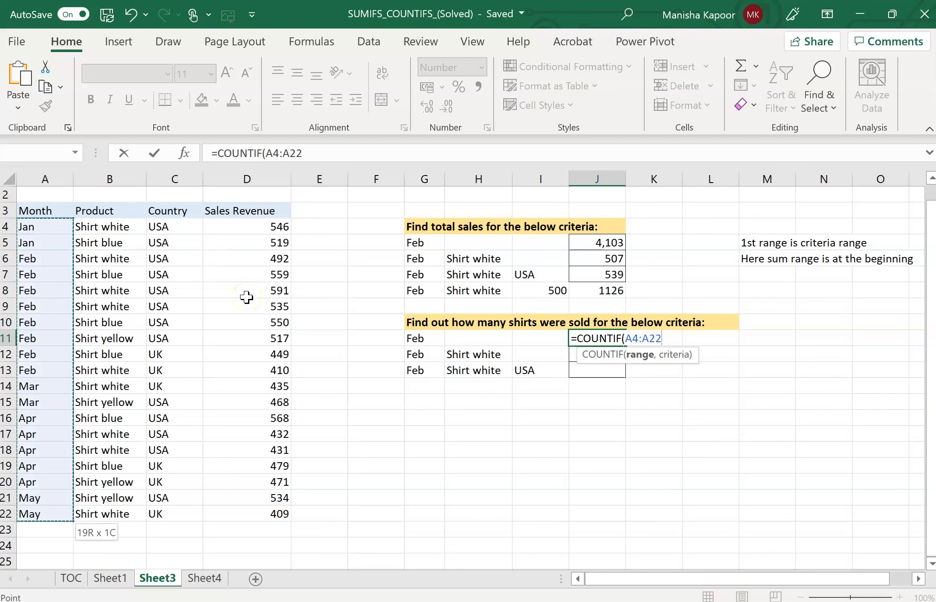
type(",")
left_click(425, 341)
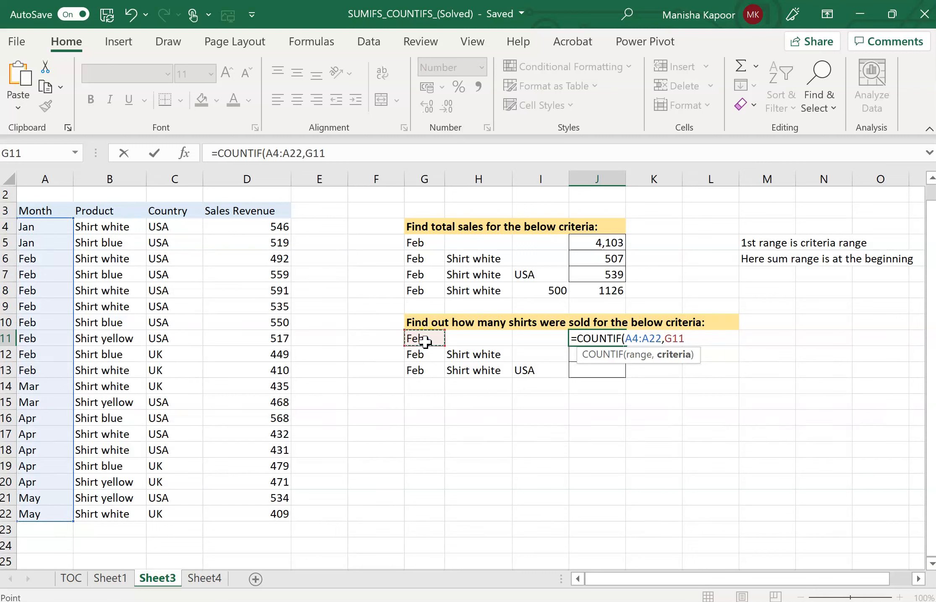
type(")")
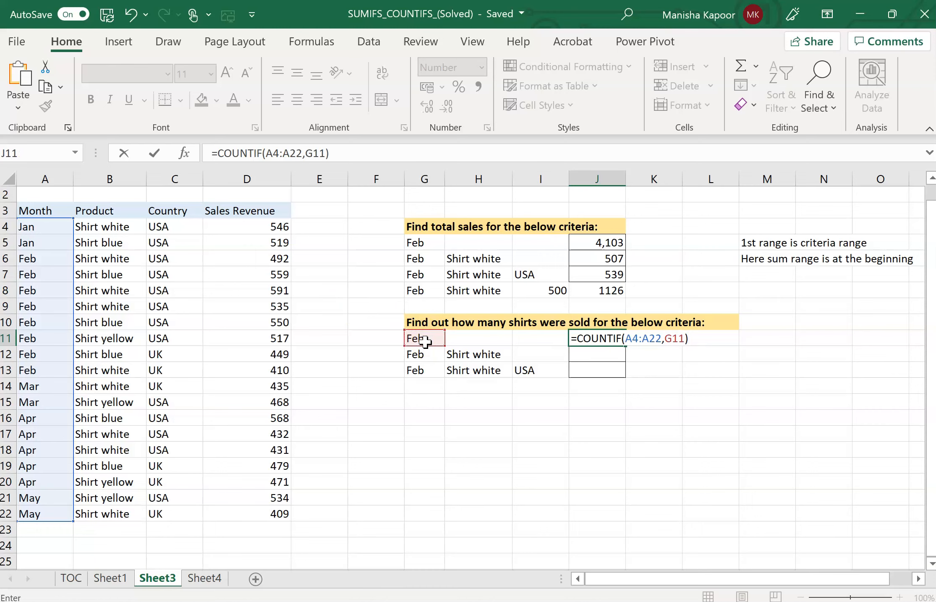
key("Return")
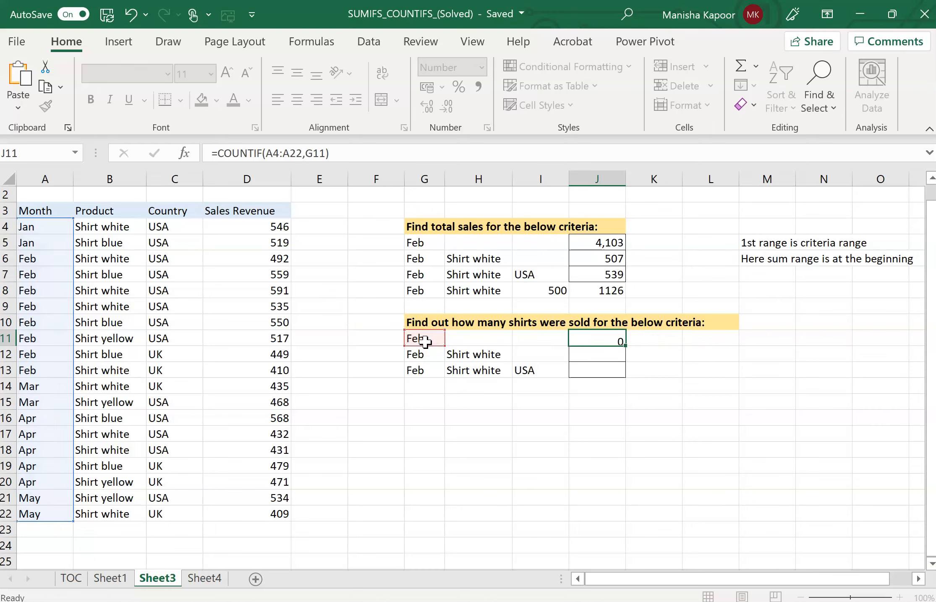
Count the February Shirt white rows in J12 with the formula =COUNTIFS(A4:A22,G12,B4:B22,H12)
left_click(573, 354)
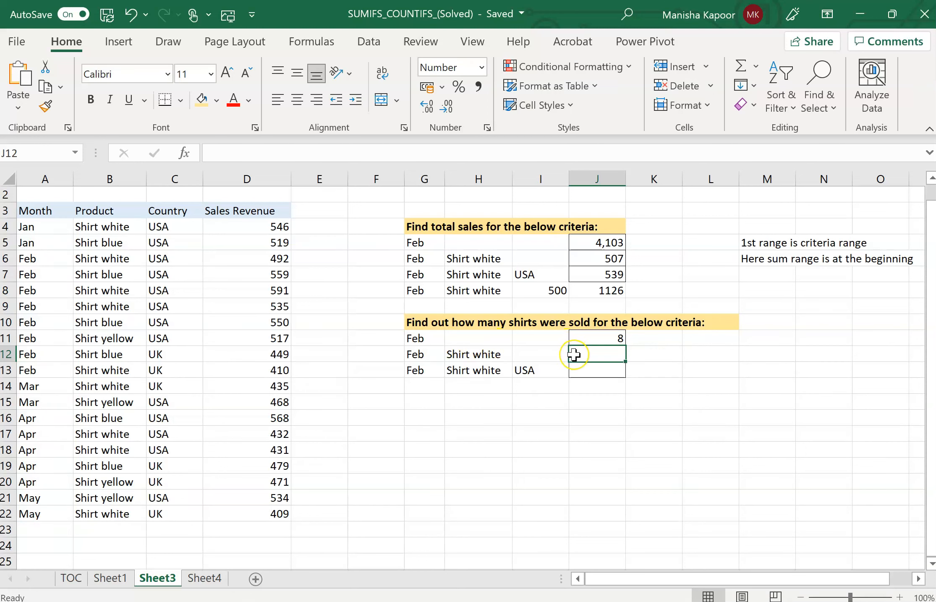
type("=")
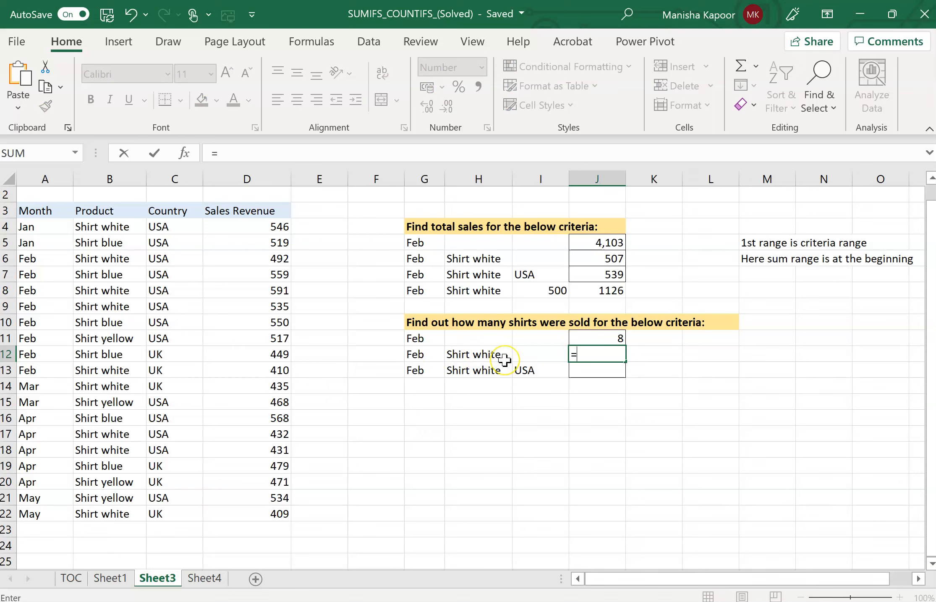
type("co")
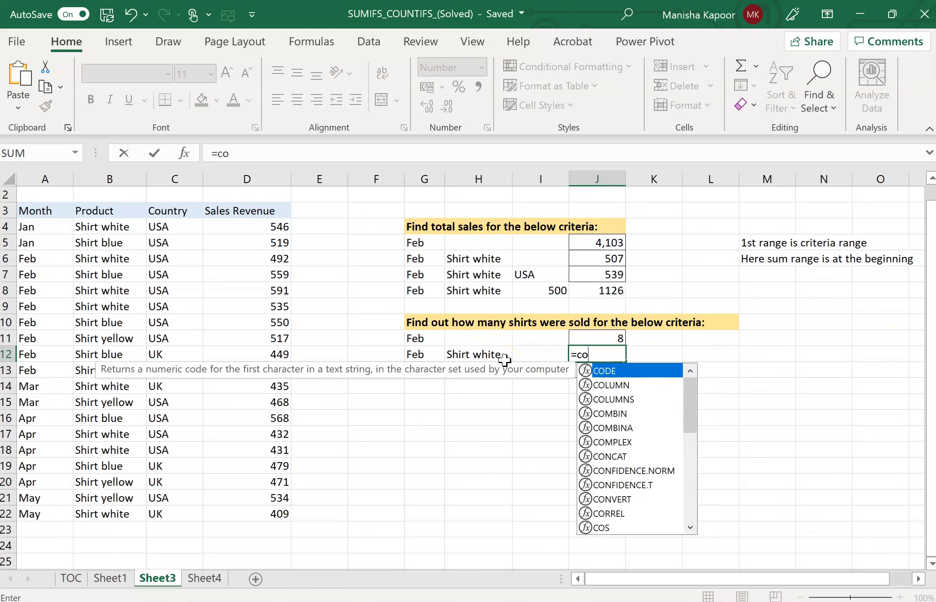
type("unt")
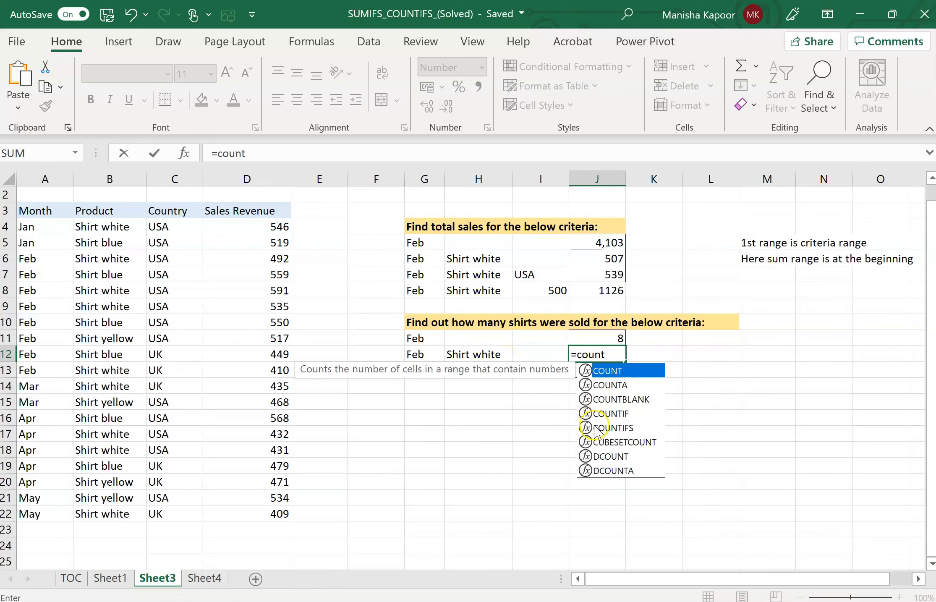
double_click(604, 428)
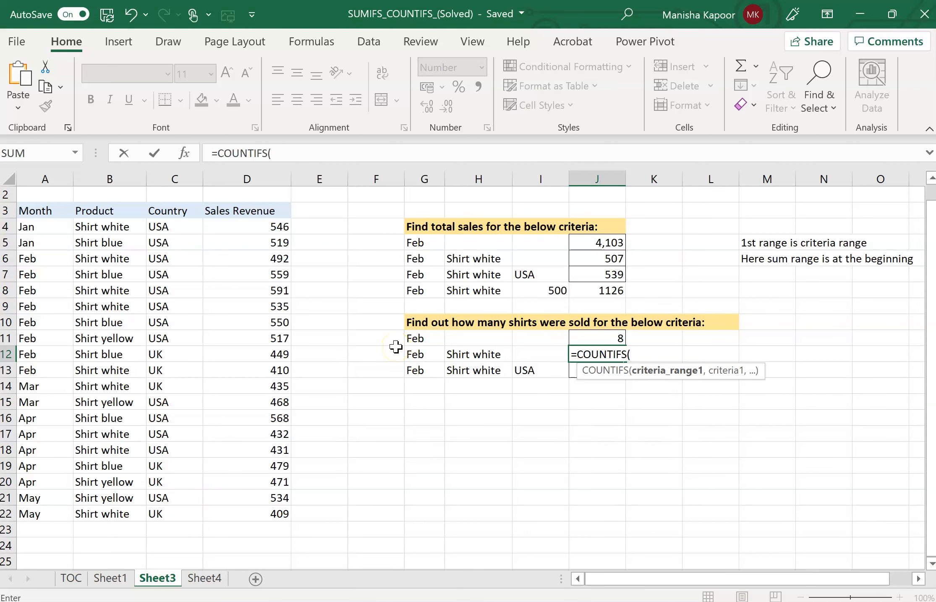
left_click(27, 227)
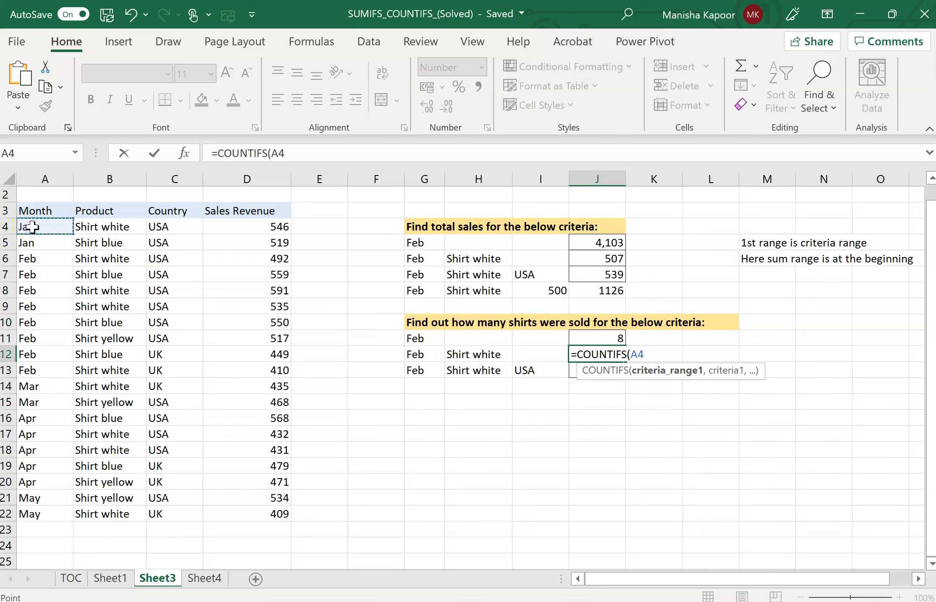
key("ctrl+shift+Down")
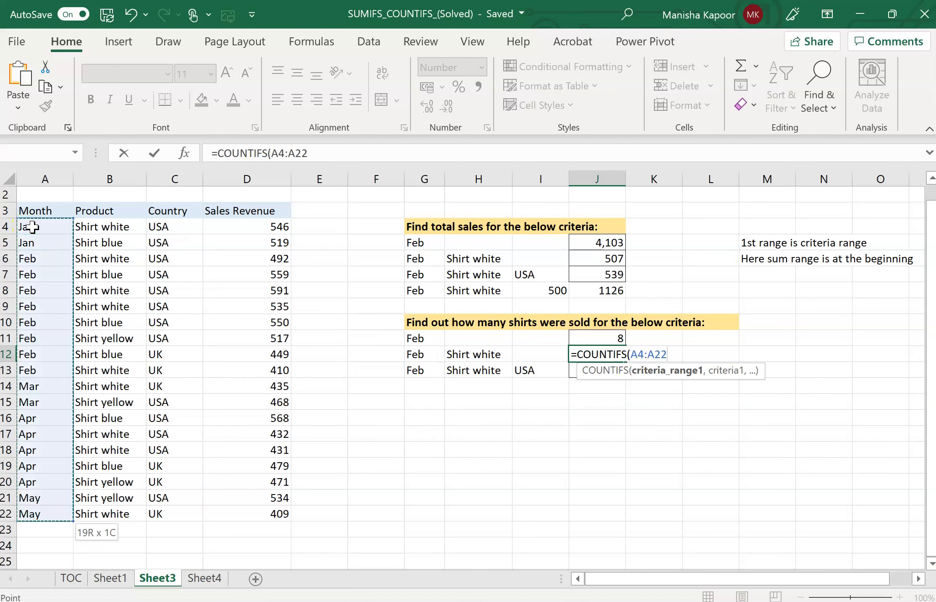
type(",")
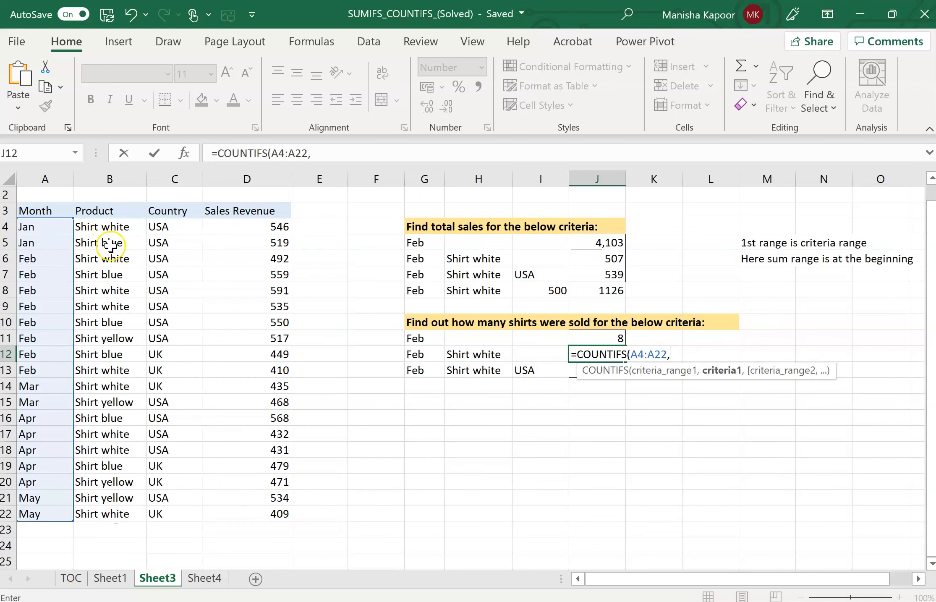
left_click(420, 353)
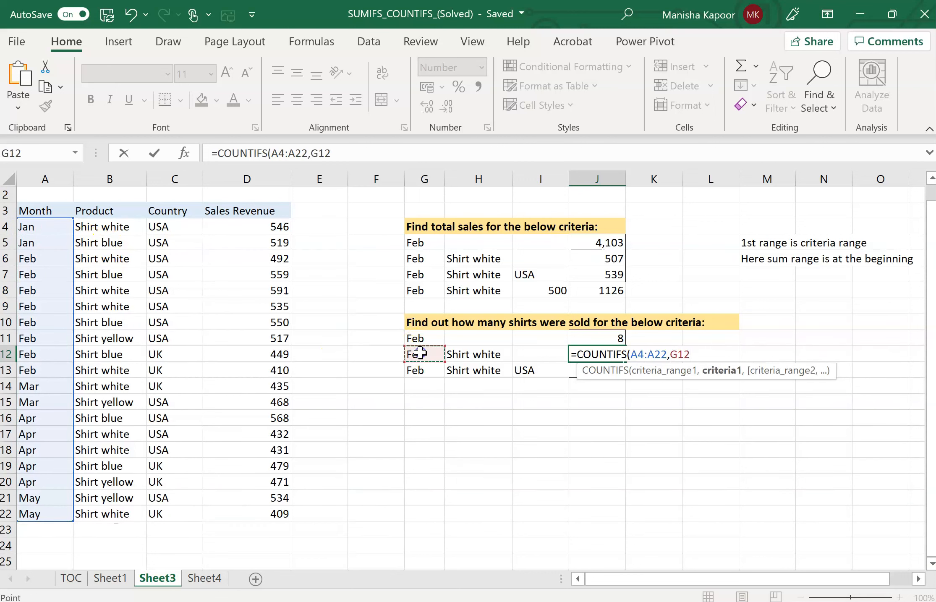
type(",")
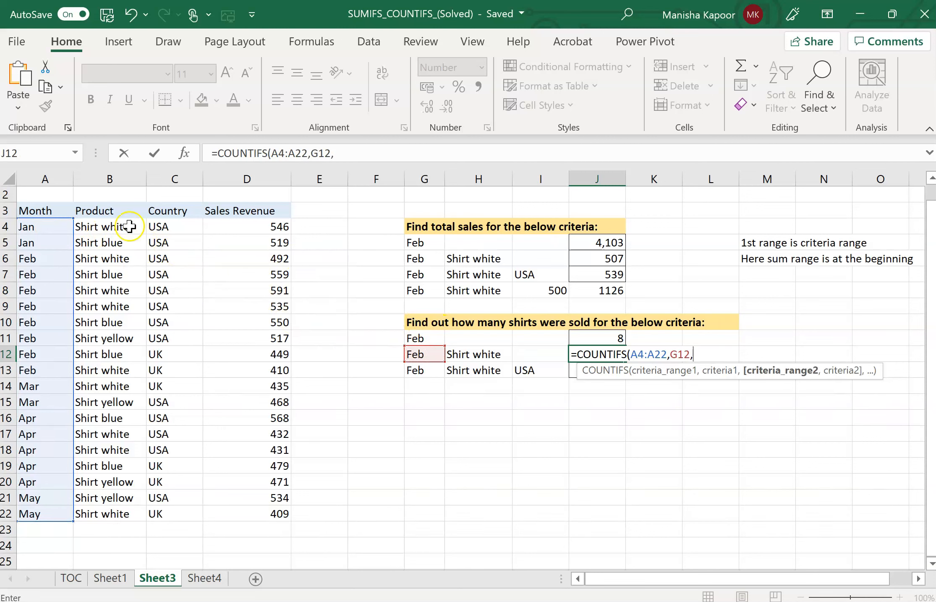
left_click_drag(125, 227, 129, 505)
type(",")
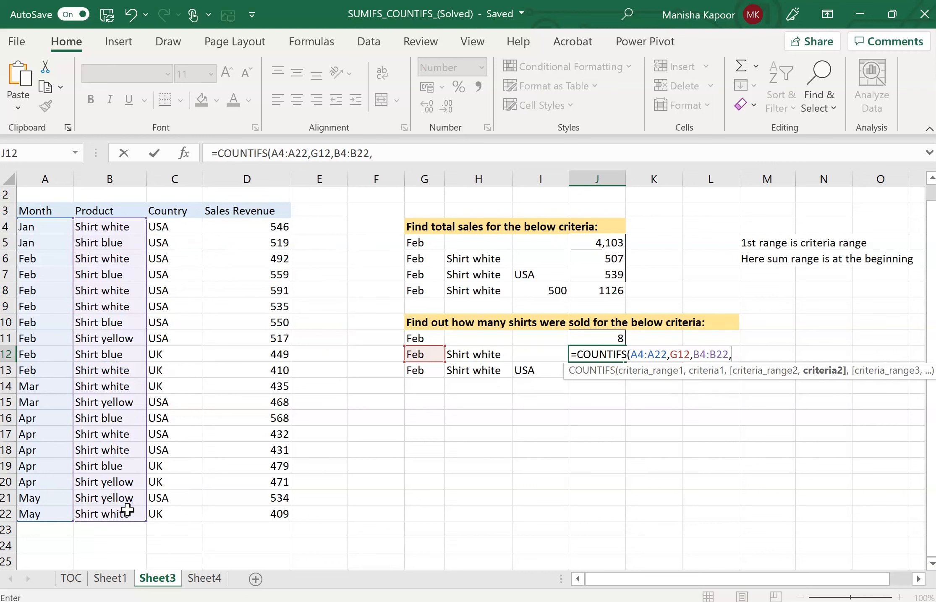
left_click(478, 355)
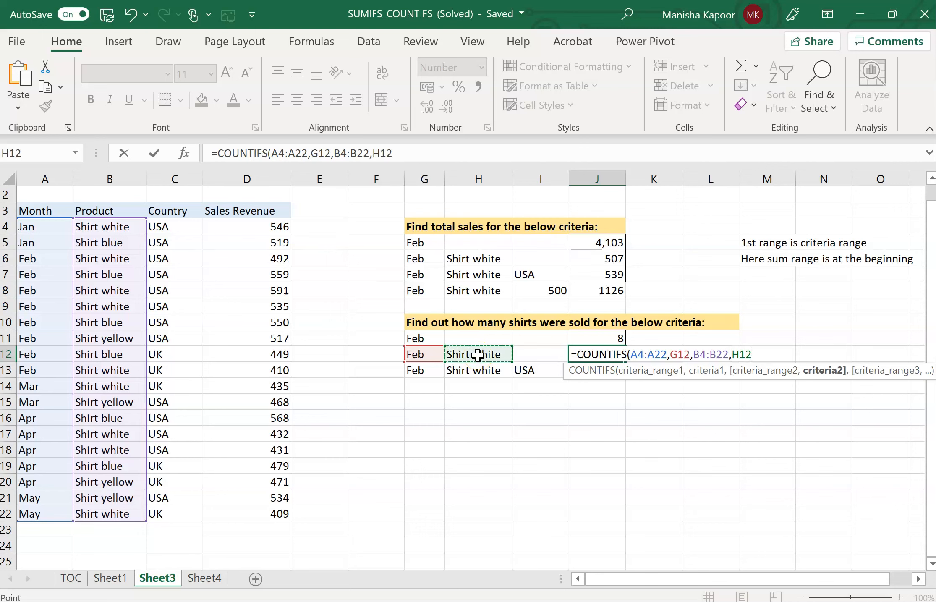
type(")")
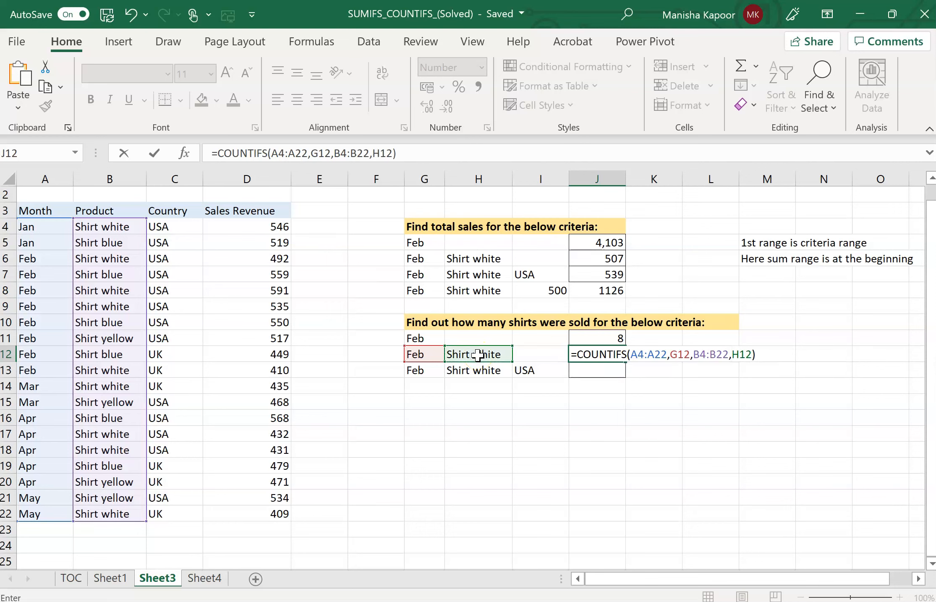
key("Return")
left_click(609, 353)
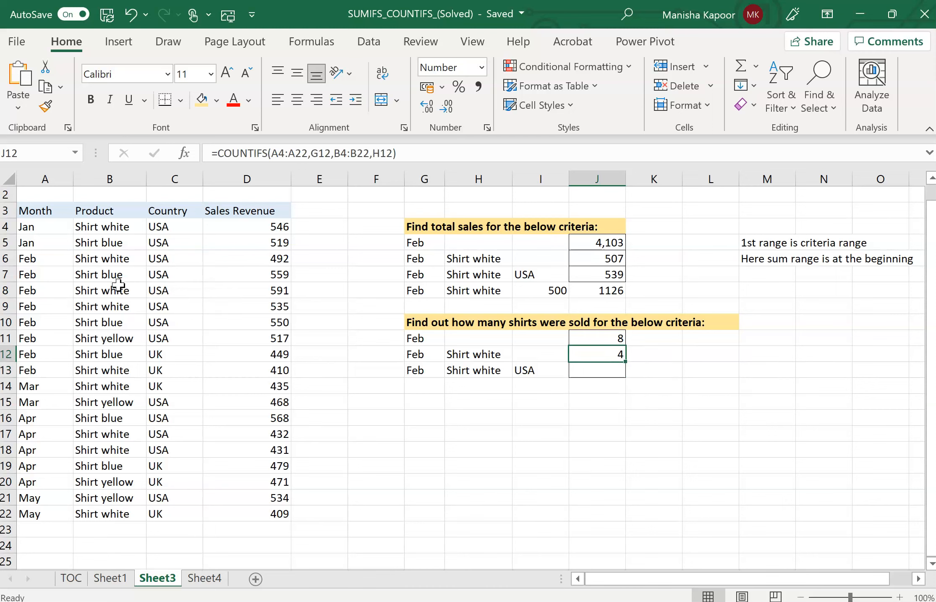
Highlight the four February Shirt white product cells B6, B8, B9 and B13 with the light orange fill colour
left_click(48, 262)
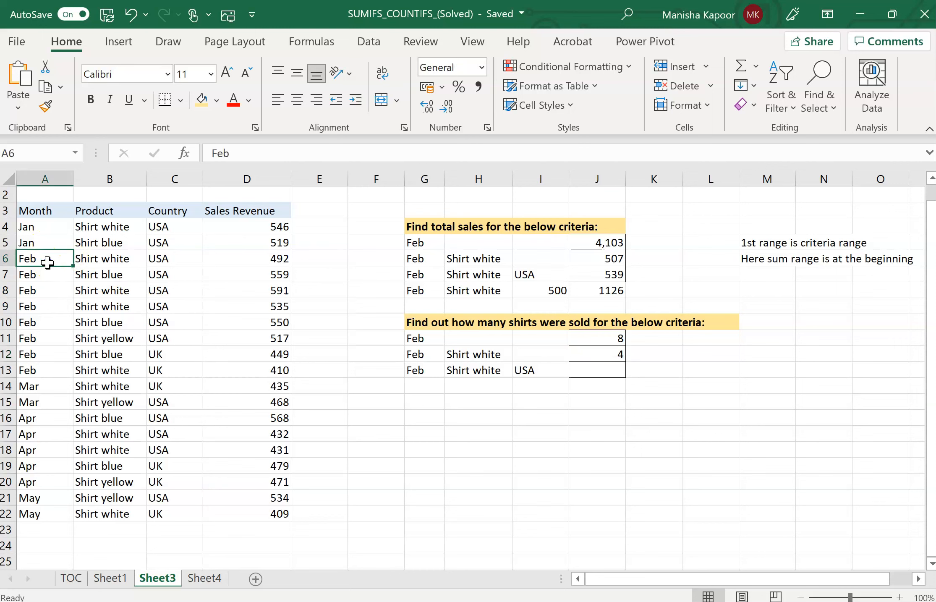
left_click(99, 259)
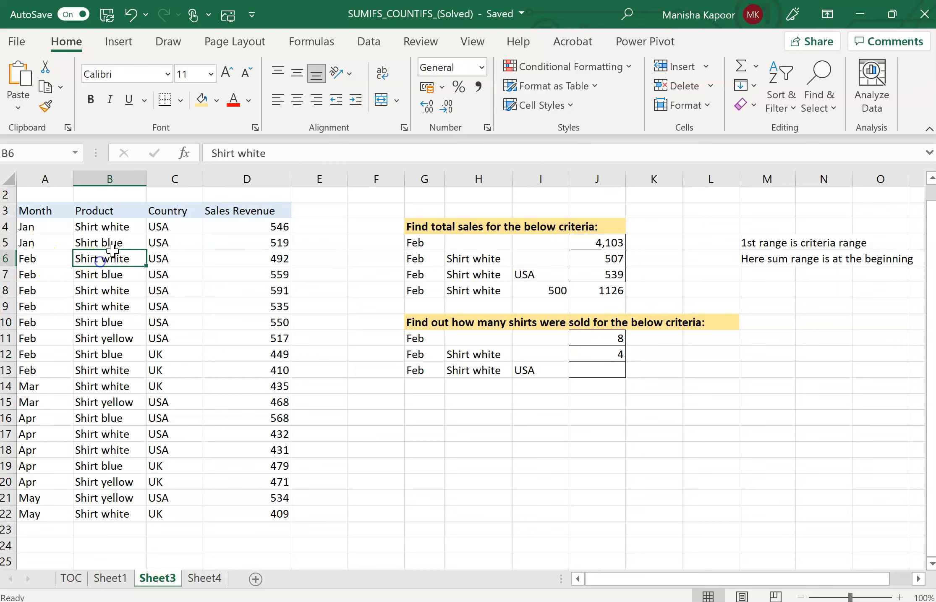
left_click(202, 106)
left_click(125, 291)
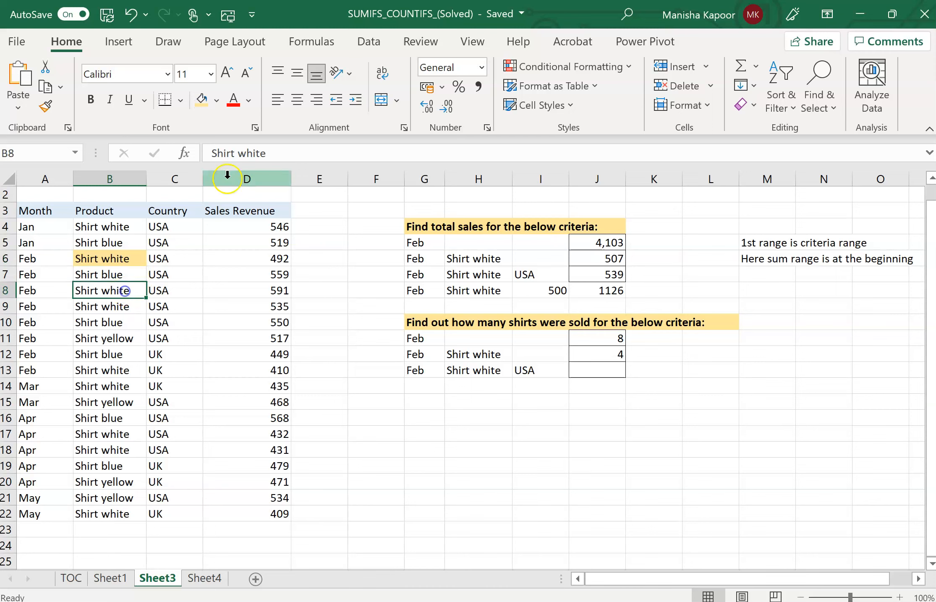
left_click(202, 100)
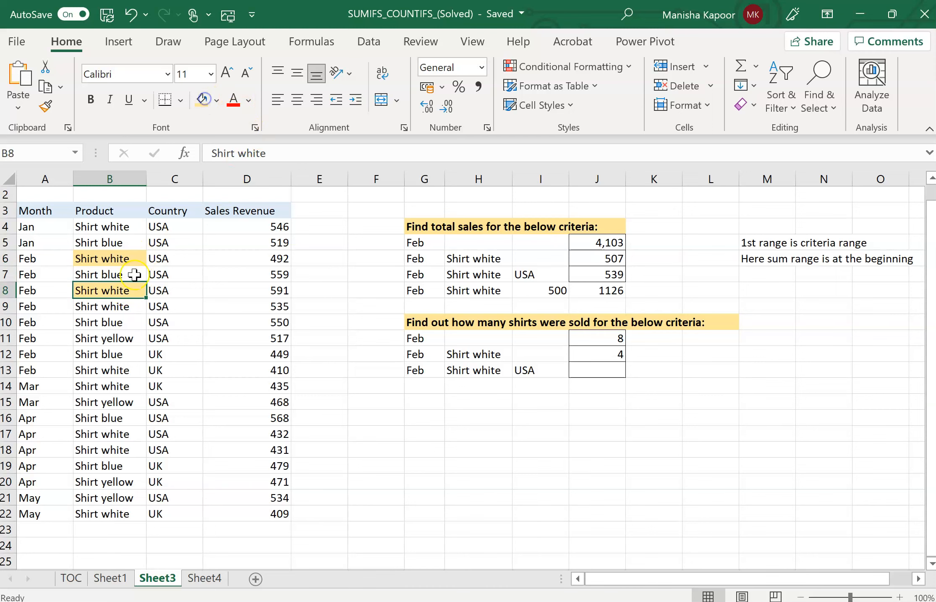
left_click(119, 307)
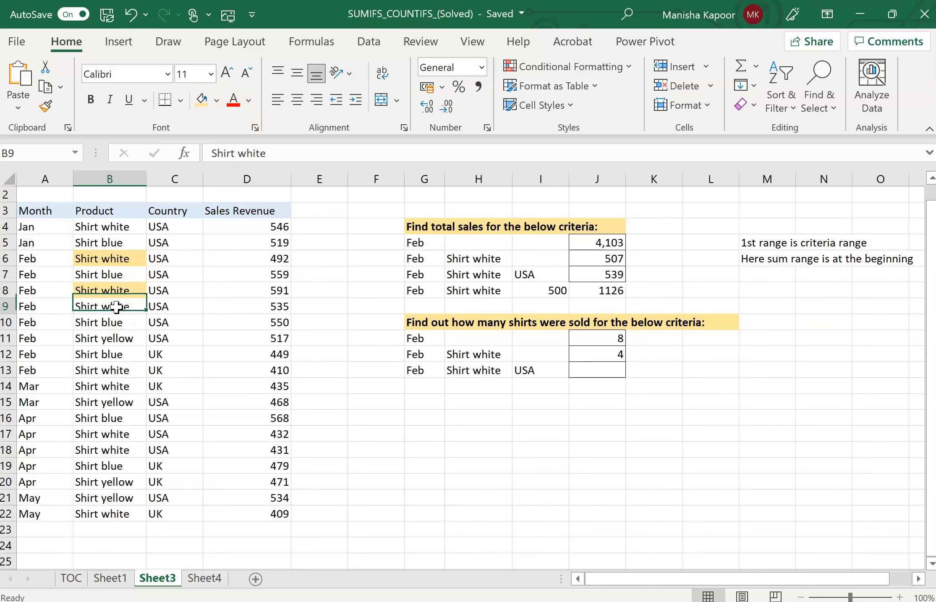
left_click(203, 101)
left_click(116, 369)
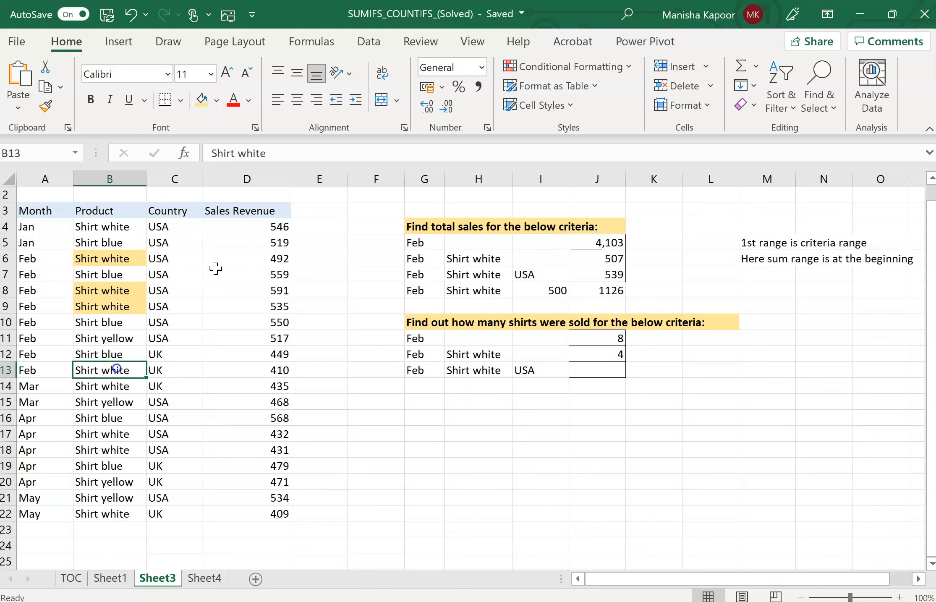
left_click(202, 105)
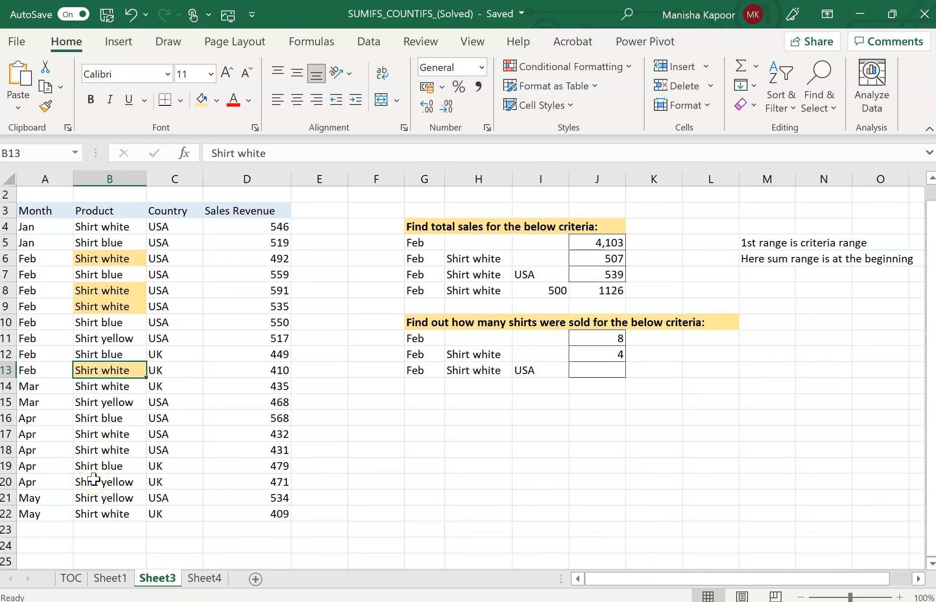